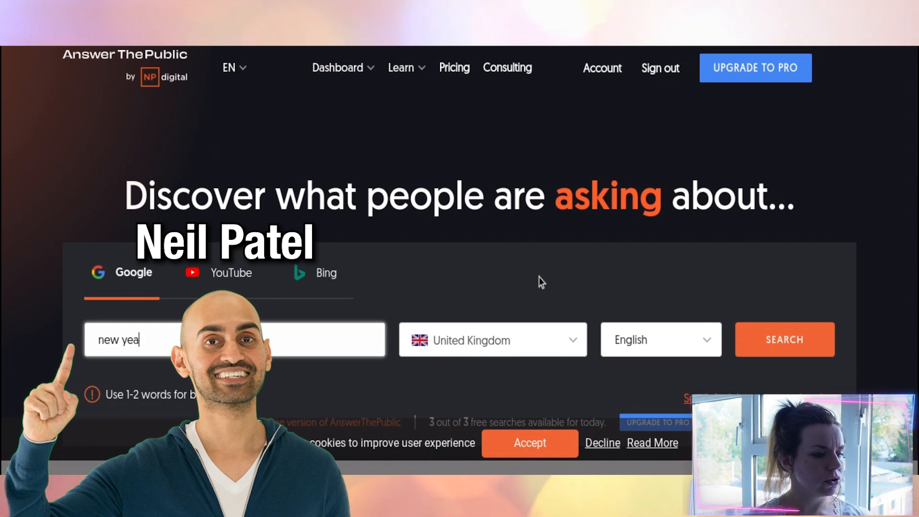
Search Google keyword data for "new year resolution" with the United Kingdom and English selected.
{"action": "type", "text": "r resolu"}
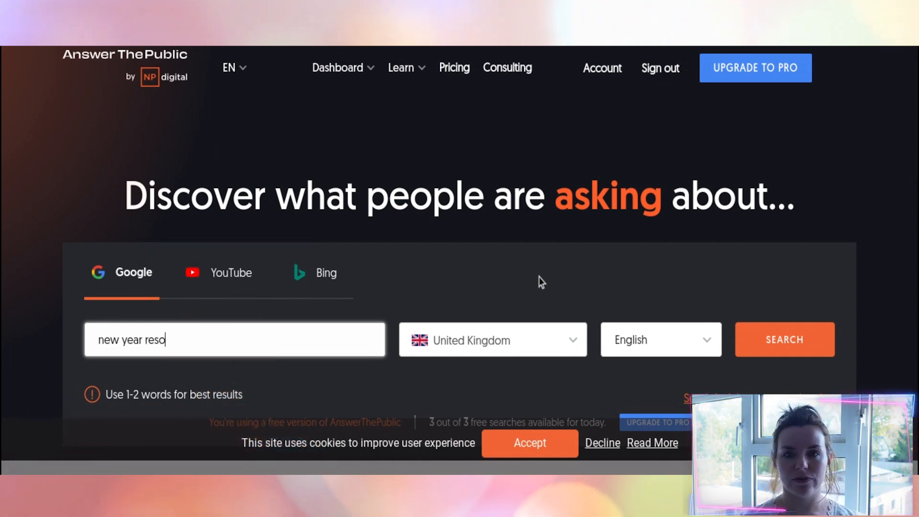
{"action": "type", "text": "tion"}
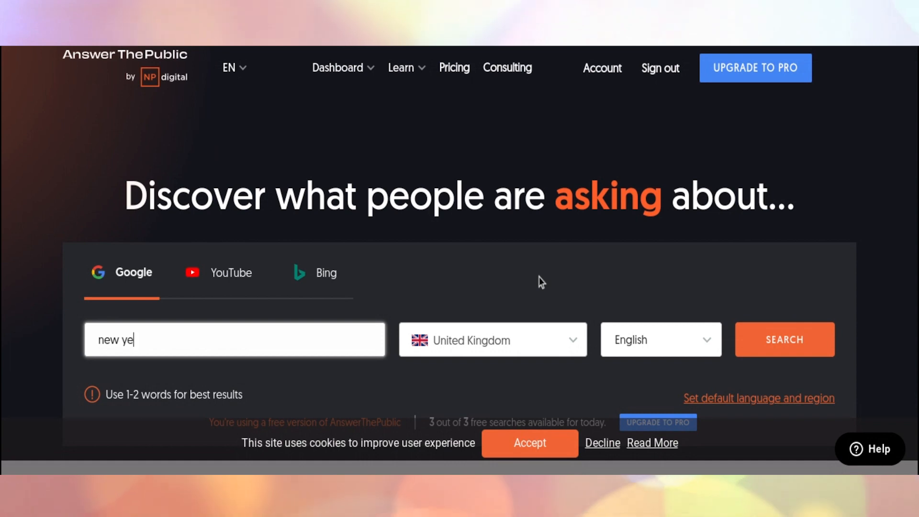
{"action": "type", "text": "ar res"}
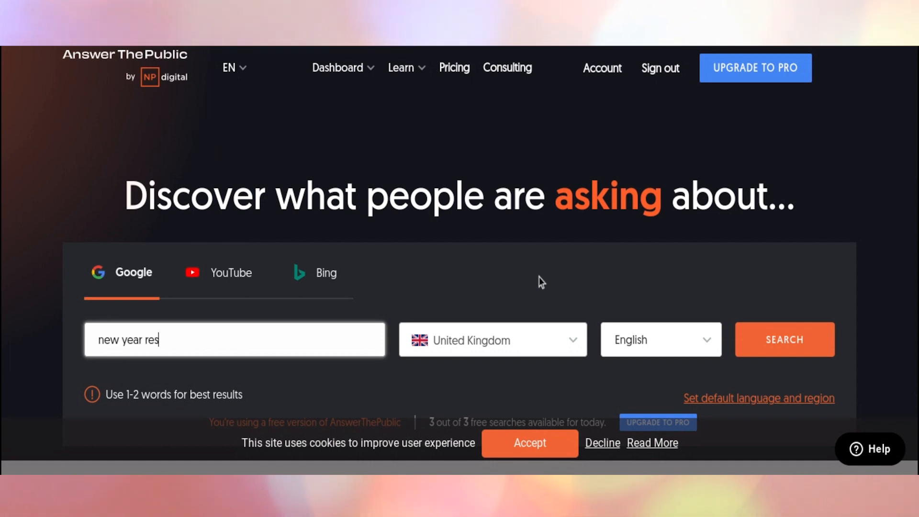
{"action": "type", "text": "olution"}
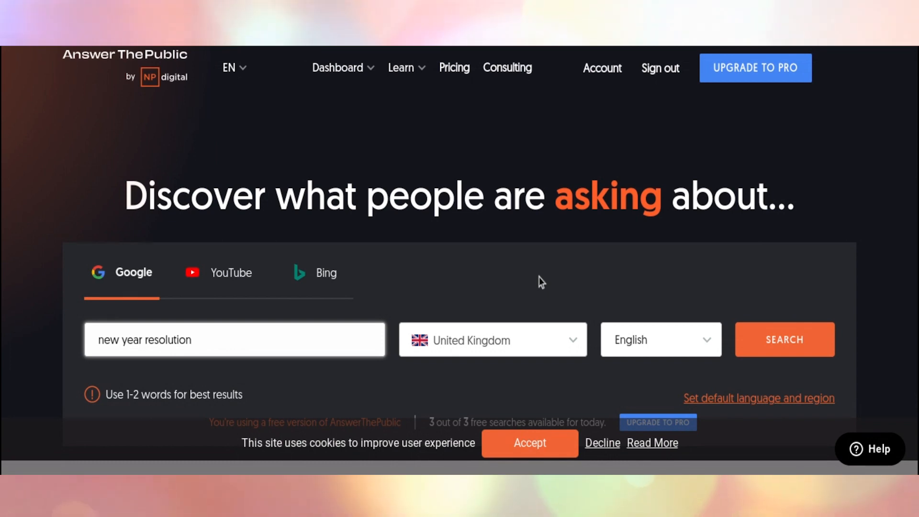
{"action": "key", "text": "Return"}
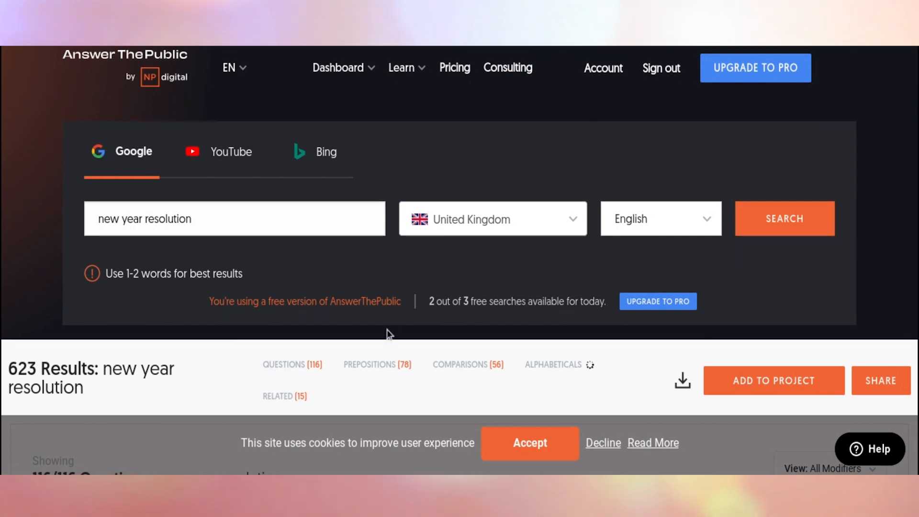
{"action": "scroll", "coordinate": [388, 334], "scroll_direction": "down", "scroll_amount": 5}
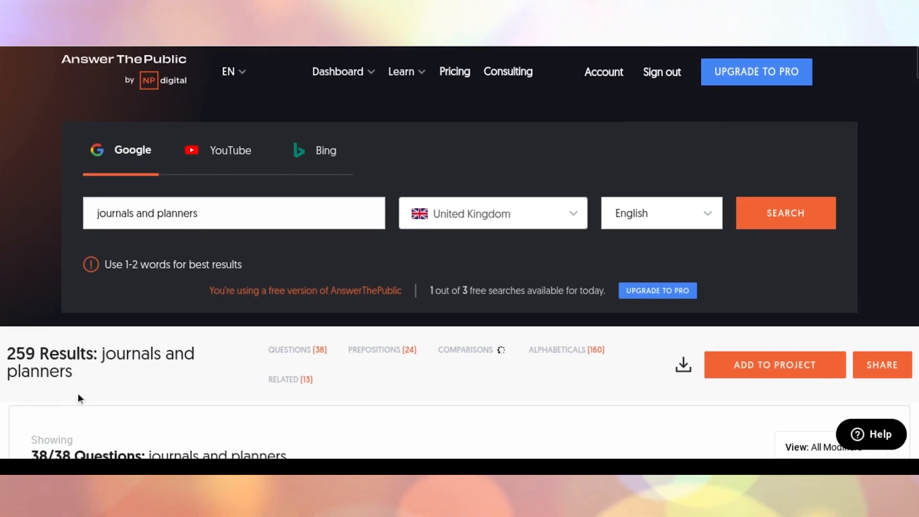
Examine the questions wheel for "journals and planners", including the why, who, are, can, how, which, where and what branches.
{"action": "scroll", "coordinate": [78, 395], "scroll_direction": "down", "scroll_amount": 3}
{"action": "scroll", "coordinate": [78, 396], "scroll_direction": "down", "scroll_amount": 3}
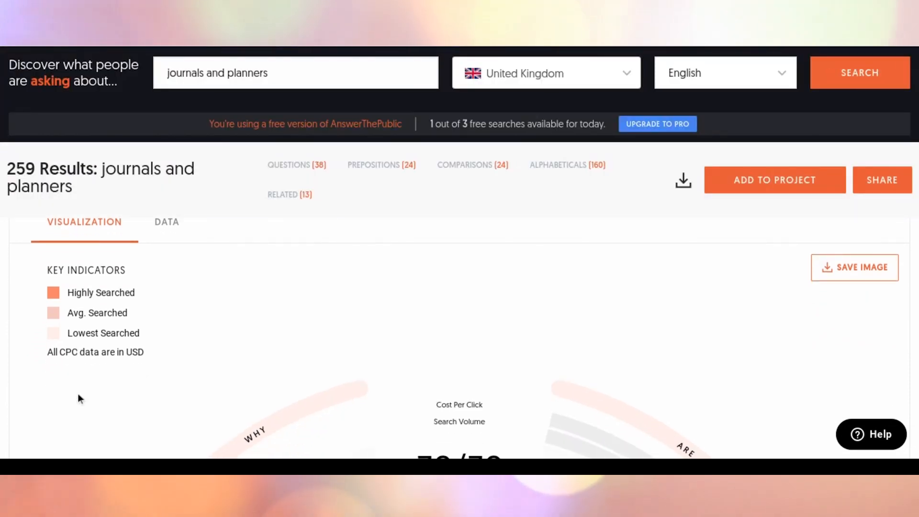
{"action": "scroll", "coordinate": [79, 398], "scroll_direction": "down", "scroll_amount": 1}
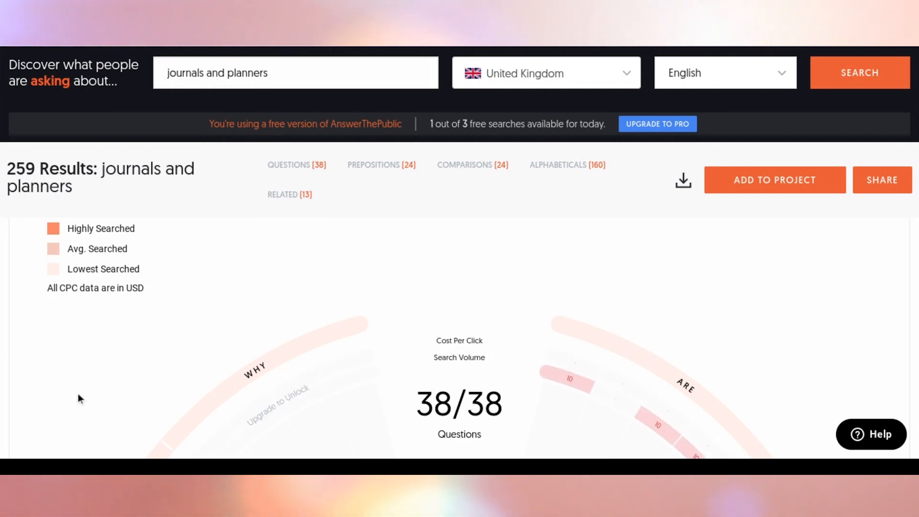
{"action": "scroll", "coordinate": [78, 394], "scroll_direction": "down", "scroll_amount": 3}
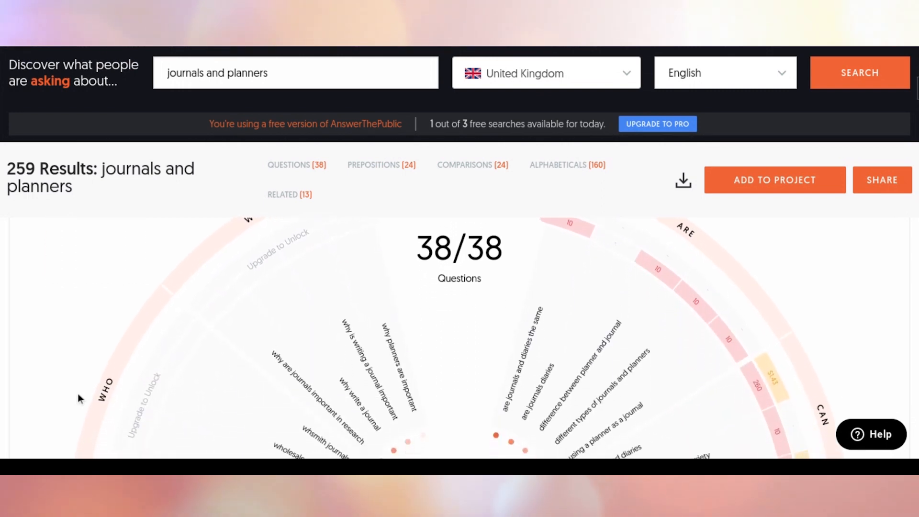
{"action": "scroll", "coordinate": [78, 394], "scroll_direction": "up", "scroll_amount": 1}
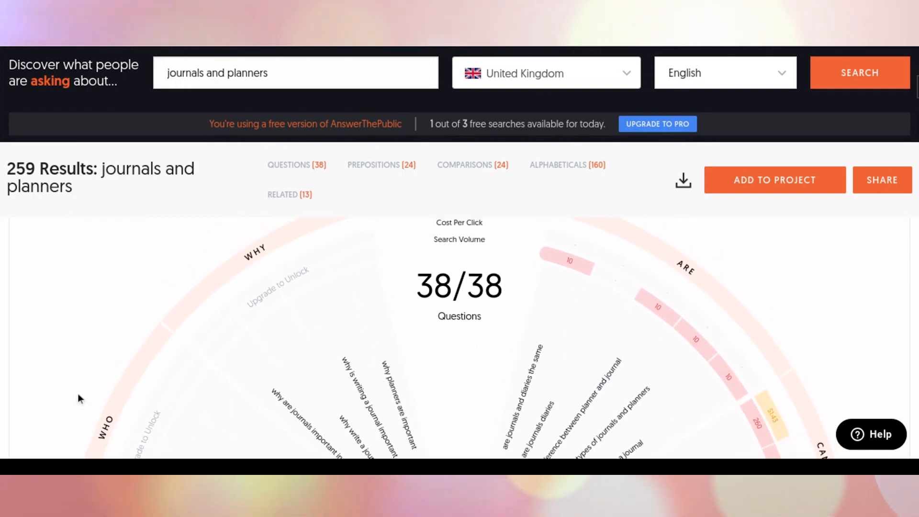
{"action": "scroll", "coordinate": [78, 393], "scroll_direction": "down", "scroll_amount": 1}
{"action": "scroll", "coordinate": [78, 393], "scroll_direction": "down", "scroll_amount": 1}
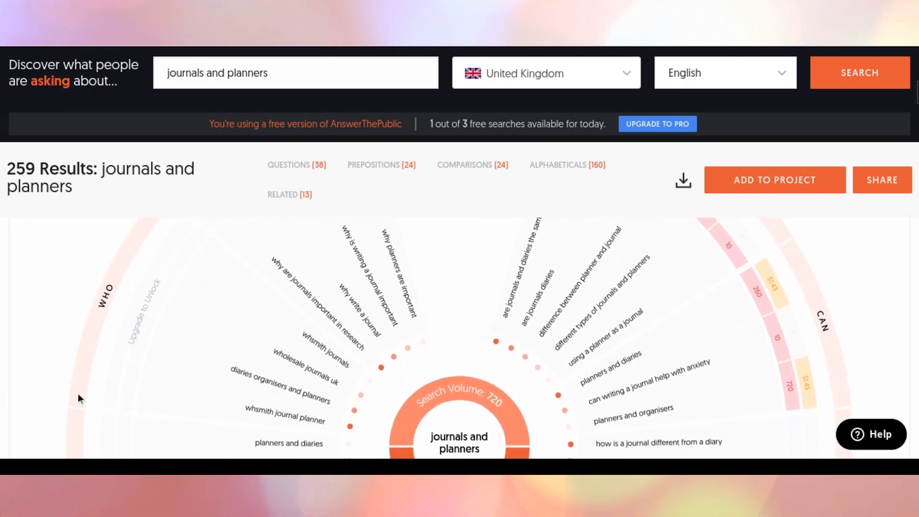
{"action": "scroll", "coordinate": [77, 393], "scroll_direction": "down", "scroll_amount": 1}
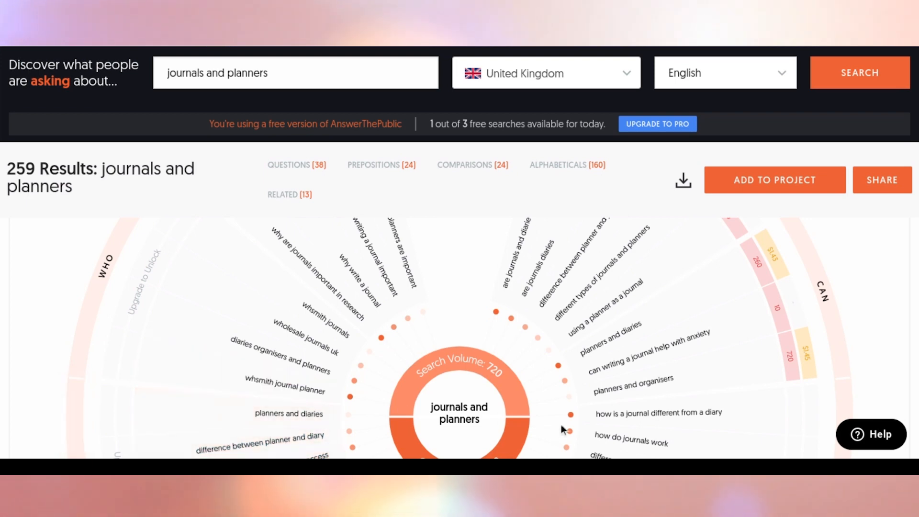
{"action": "scroll", "coordinate": [712, 412], "scroll_direction": "down", "scroll_amount": 2}
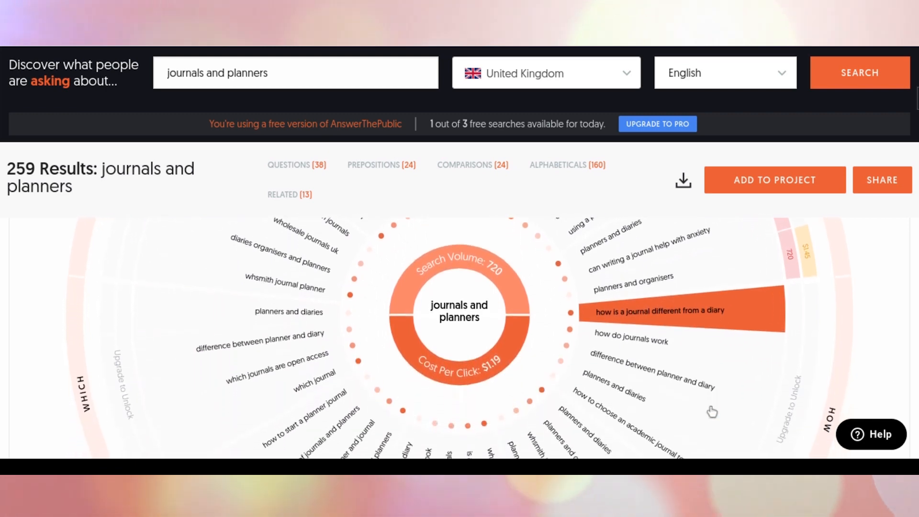
{"action": "scroll", "coordinate": [712, 412], "scroll_direction": "down", "scroll_amount": 1}
{"action": "scroll", "coordinate": [712, 412], "scroll_direction": "down", "scroll_amount": 1}
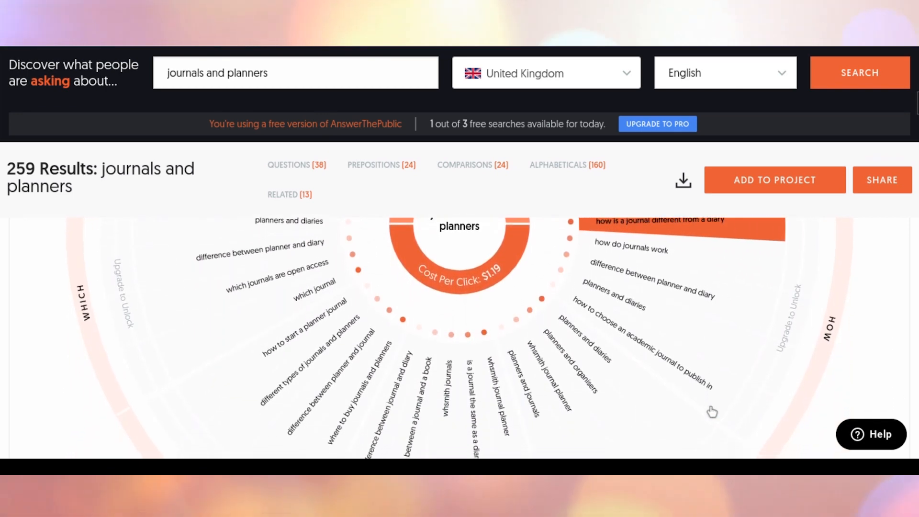
{"action": "scroll", "coordinate": [712, 412], "scroll_direction": "up", "scroll_amount": 3}
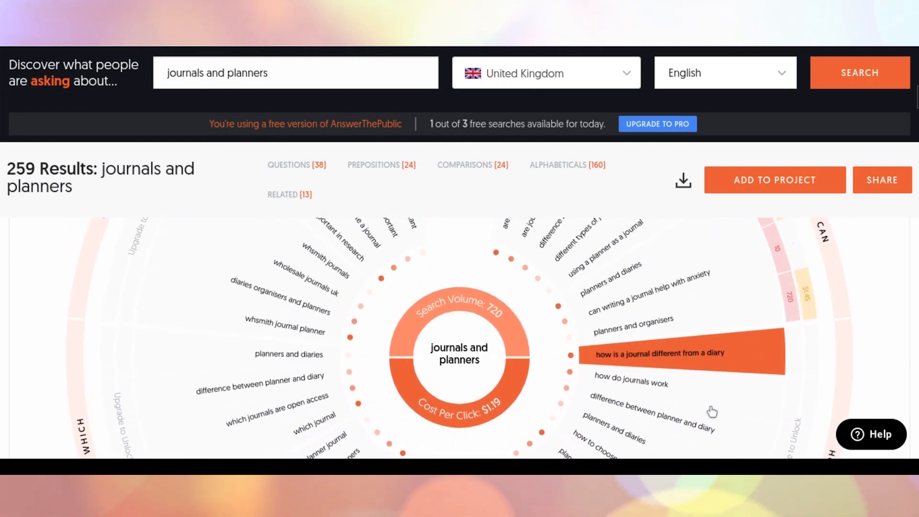
{"action": "scroll", "coordinate": [712, 412], "scroll_direction": "down", "scroll_amount": 2}
{"action": "scroll", "coordinate": [712, 411], "scroll_direction": "down", "scroll_amount": 1}
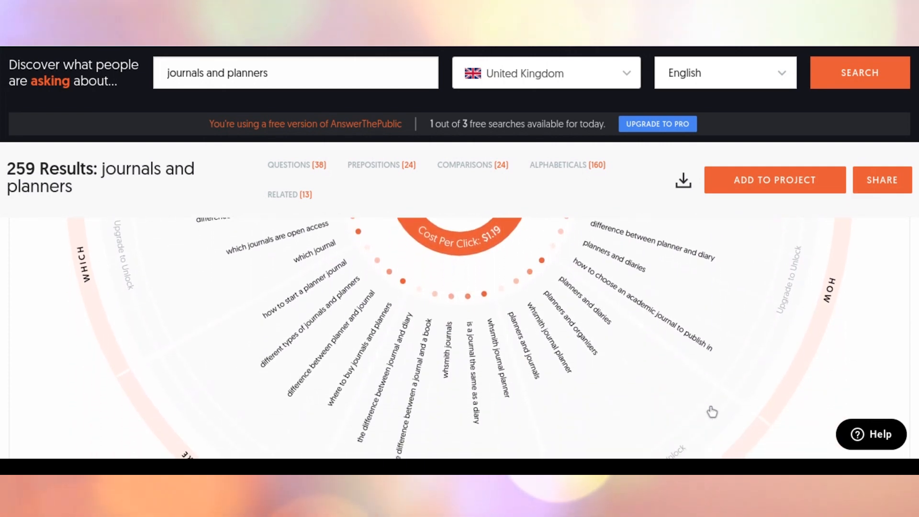
{"action": "scroll", "coordinate": [712, 412], "scroll_direction": "down", "scroll_amount": 2}
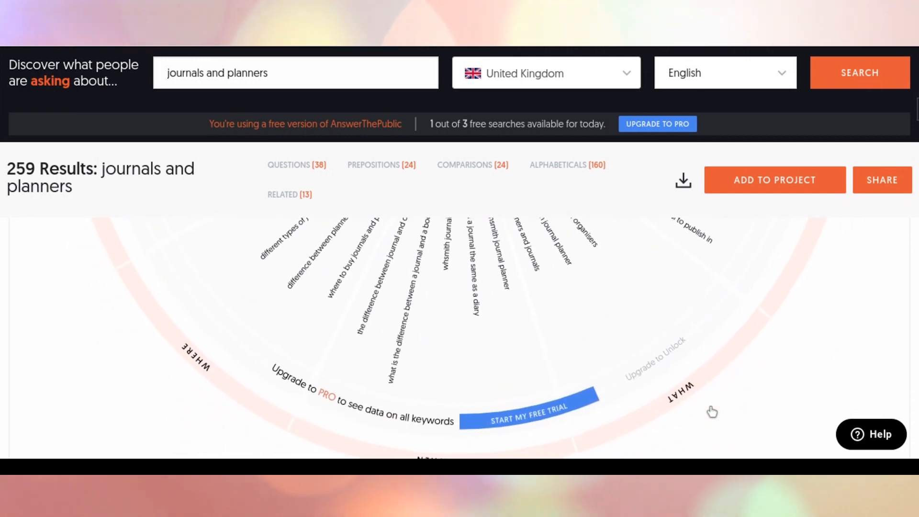
Examine the prepositions wheel for "journals and planners", including the can, for, to, with and without branches.
{"action": "scroll", "coordinate": [712, 411], "scroll_direction": "down", "scroll_amount": 4}
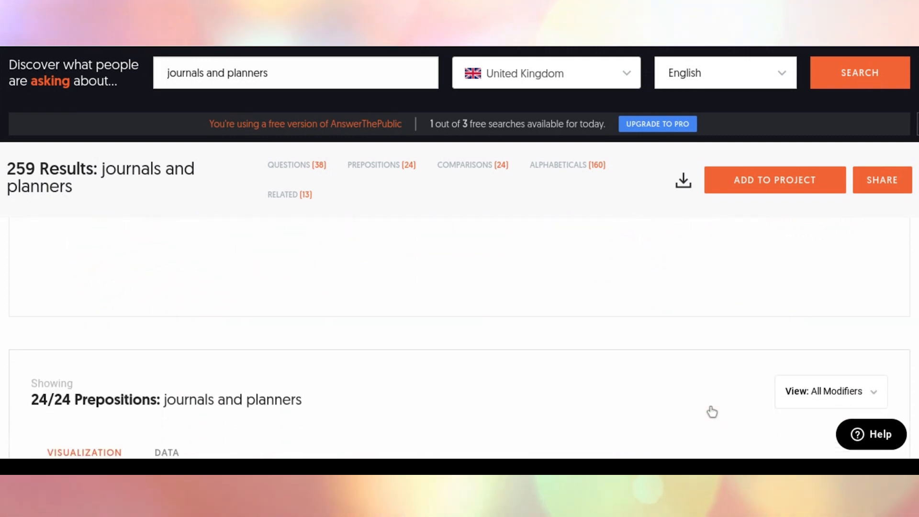
{"action": "scroll", "coordinate": [712, 412], "scroll_direction": "down", "scroll_amount": 6}
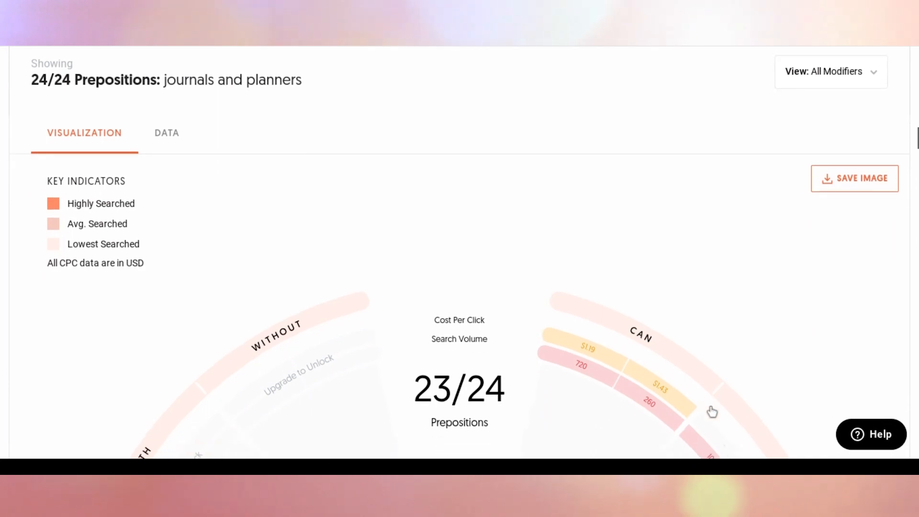
{"action": "scroll", "coordinate": [712, 411], "scroll_direction": "down", "scroll_amount": 5}
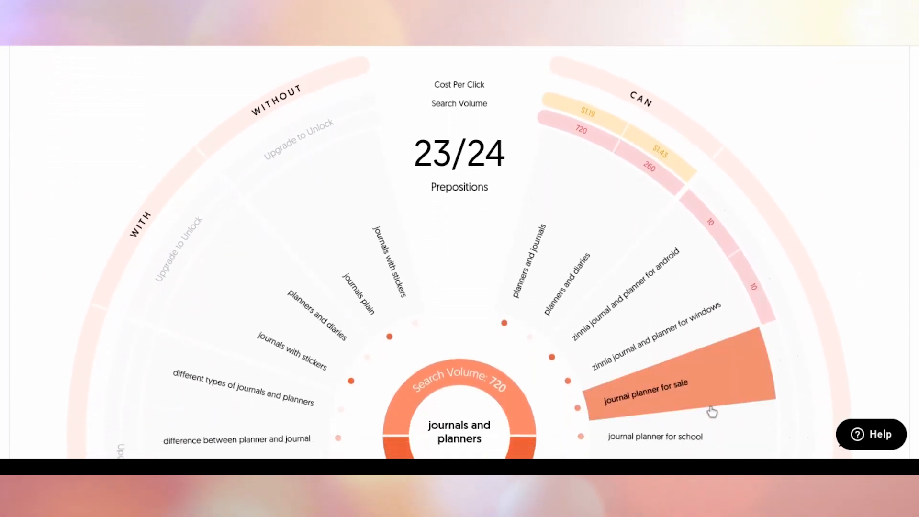
{"action": "scroll", "coordinate": [712, 411], "scroll_direction": "down", "scroll_amount": 4}
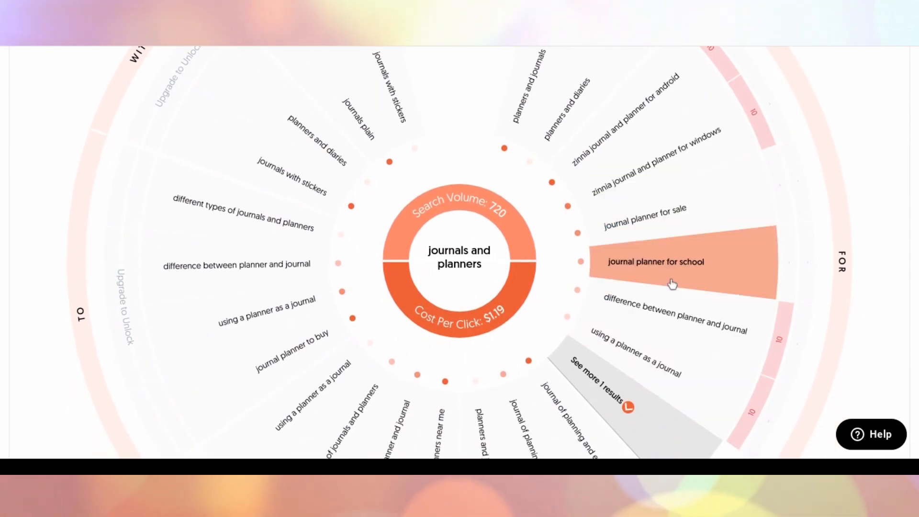
{"action": "scroll", "coordinate": [672, 384], "scroll_direction": "down", "scroll_amount": 1}
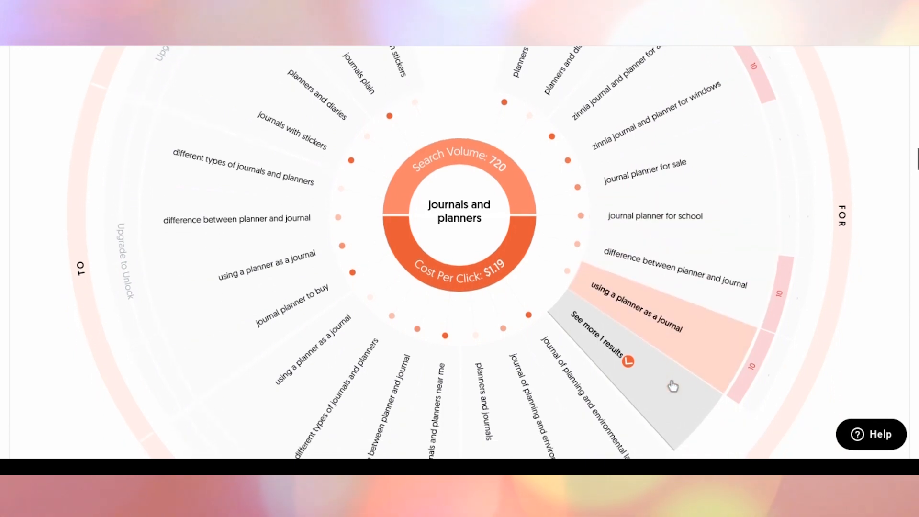
{"action": "scroll", "coordinate": [672, 385], "scroll_direction": "down", "scroll_amount": 1}
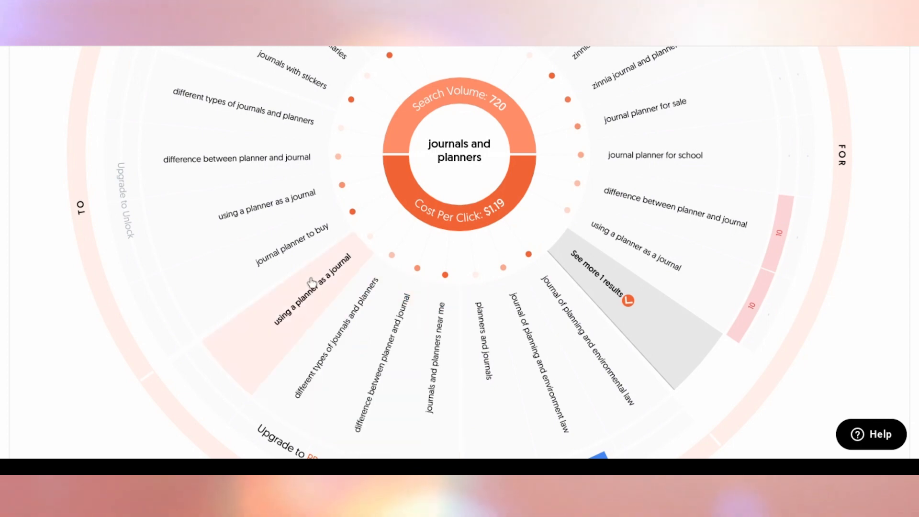
{"action": "scroll", "coordinate": [294, 193], "scroll_direction": "down", "scroll_amount": 2}
{"action": "scroll", "coordinate": [294, 194], "scroll_direction": "up", "scroll_amount": 4}
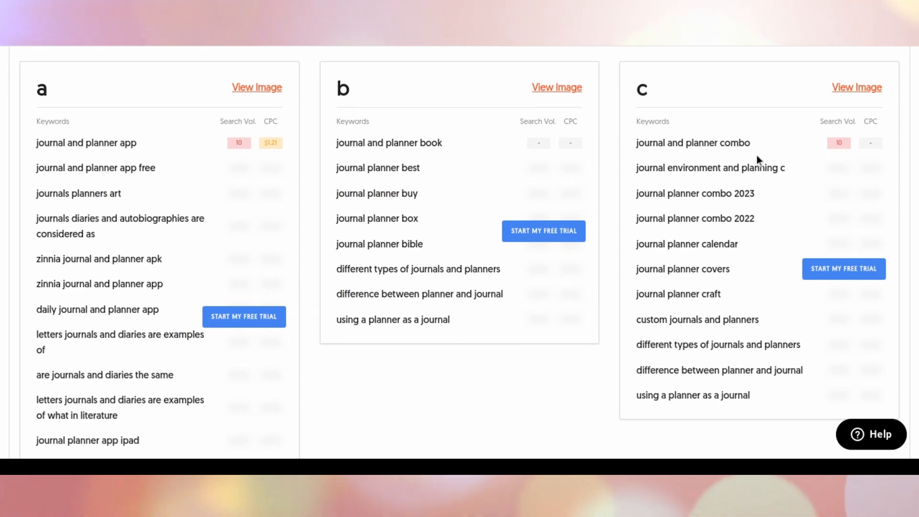
Review the alphabetical keyword lists for "journals and planners" from a through p.
{"action": "scroll", "coordinate": [384, 302], "scroll_direction": "down", "scroll_amount": 9}
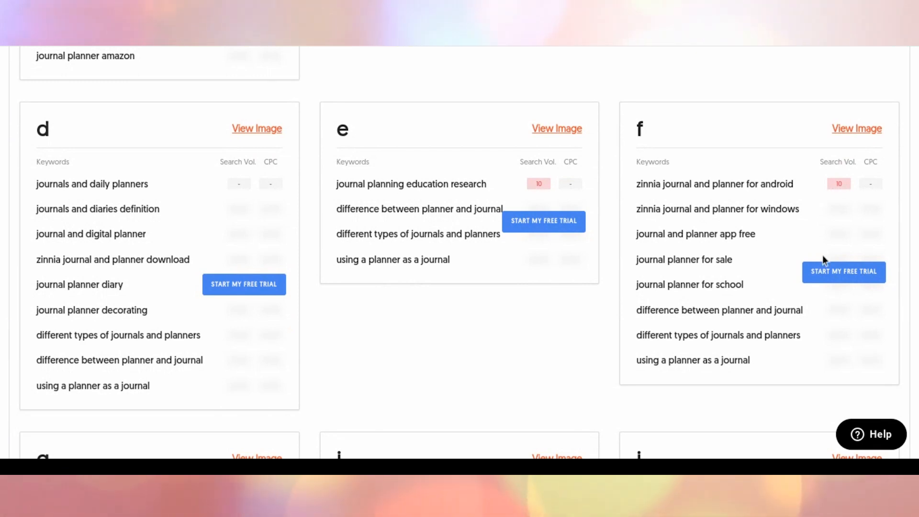
{"action": "scroll", "coordinate": [387, 323], "scroll_direction": "down", "scroll_amount": 5}
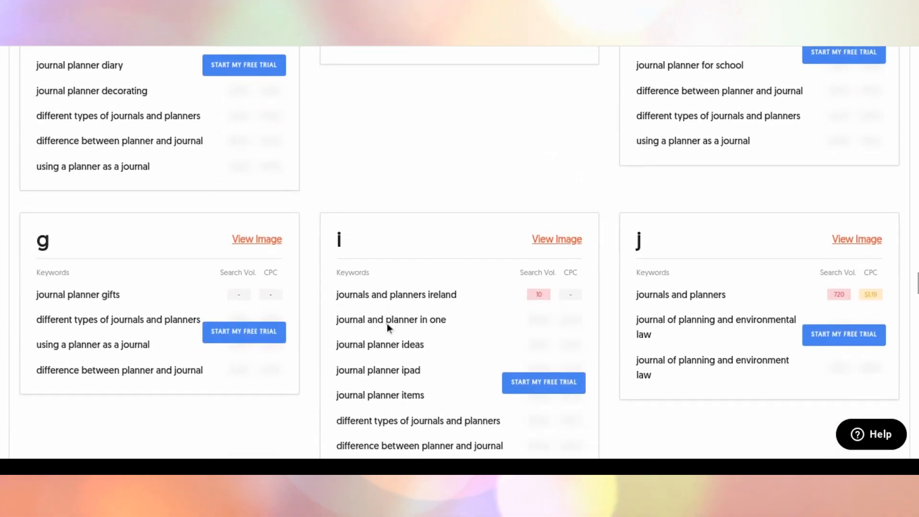
{"action": "scroll", "coordinate": [386, 323], "scroll_direction": "down", "scroll_amount": 3}
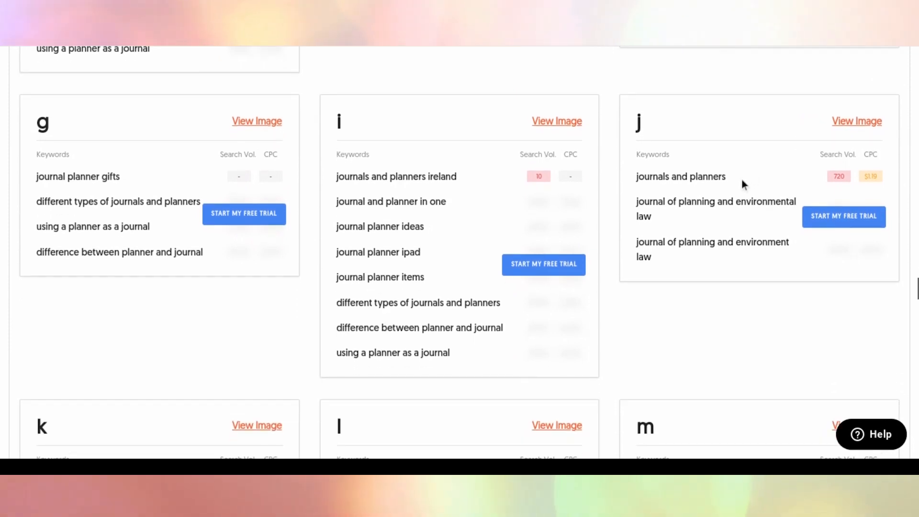
{"action": "scroll", "coordinate": [688, 372], "scroll_direction": "down", "scroll_amount": 2}
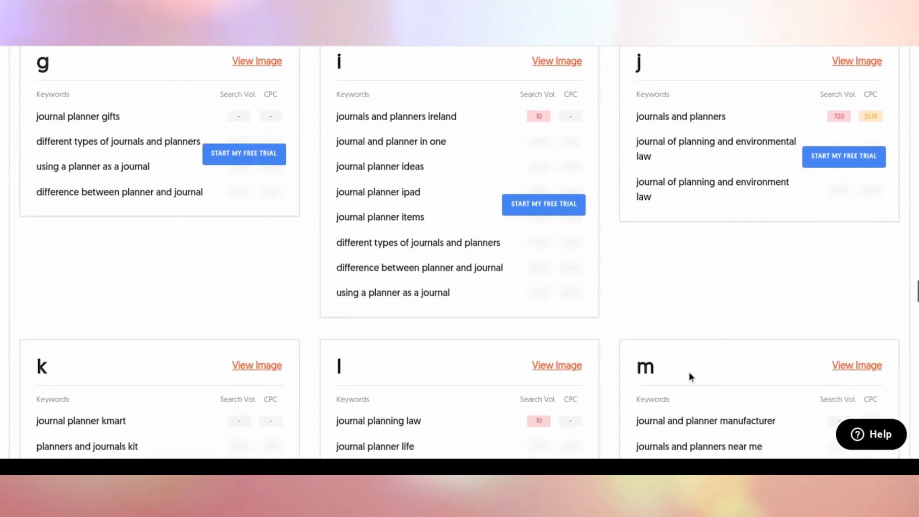
{"action": "scroll", "coordinate": [688, 377], "scroll_direction": "down", "scroll_amount": 3}
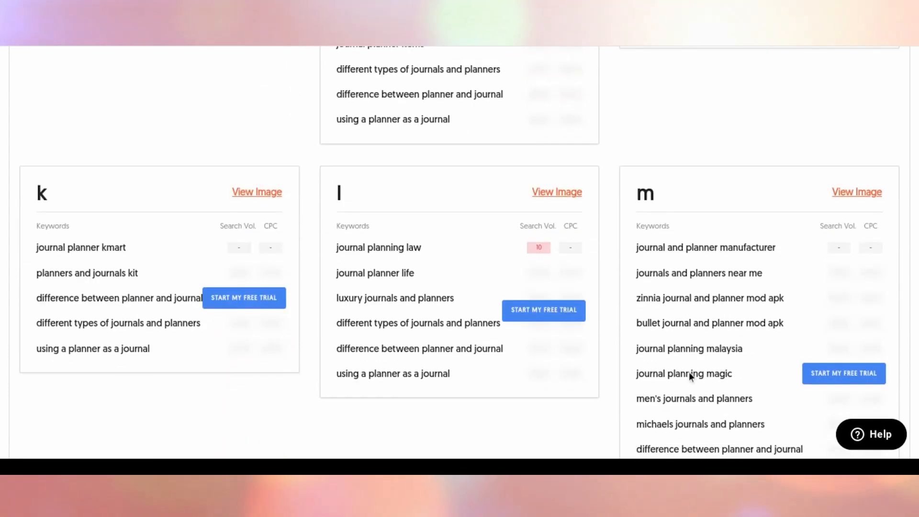
{"action": "scroll", "coordinate": [689, 373], "scroll_direction": "down", "scroll_amount": 2}
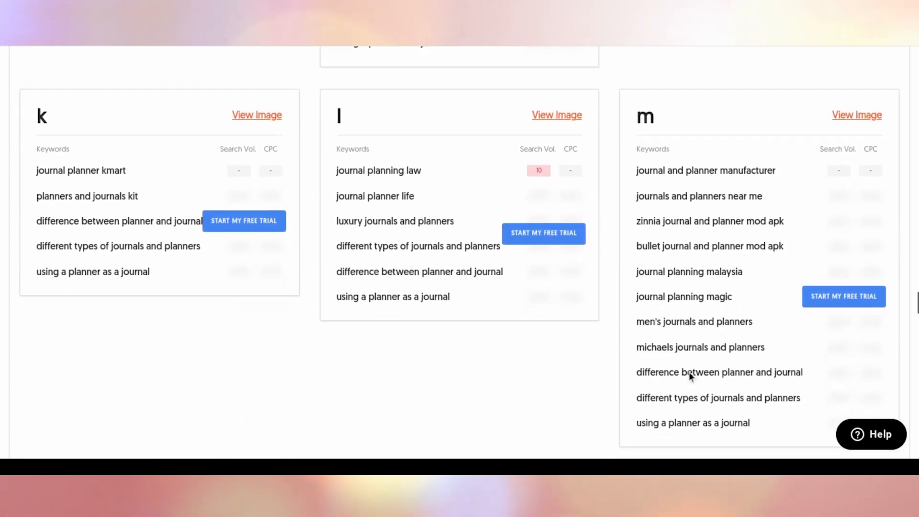
{"action": "scroll", "coordinate": [688, 371], "scroll_direction": "down", "scroll_amount": 4}
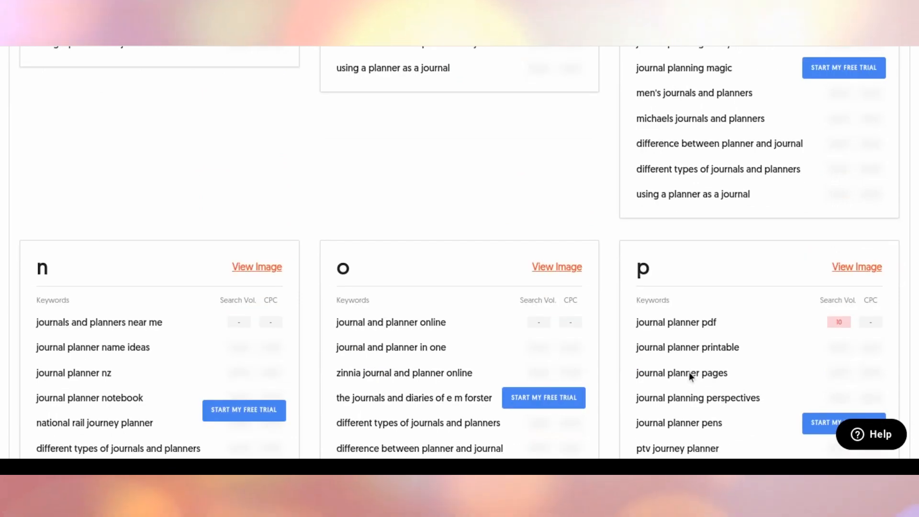
{"action": "scroll", "coordinate": [688, 372], "scroll_direction": "down", "scroll_amount": 2}
Examine the related keywords wheel for "journals and planners" and its search volume and cost-per-click rings.
{"action": "scroll", "coordinate": [688, 371], "scroll_direction": "down", "scroll_amount": 1}
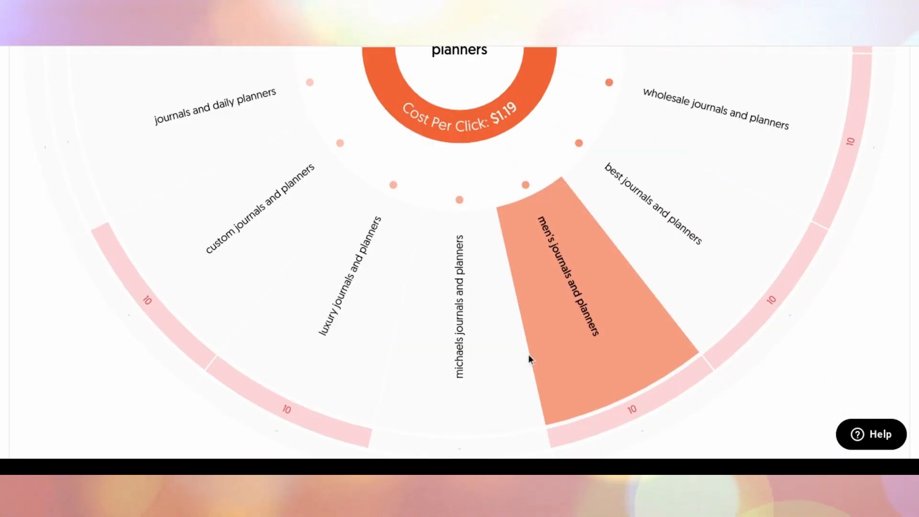
{"action": "scroll", "coordinate": [318, 293], "scroll_direction": "down", "scroll_amount": 1}
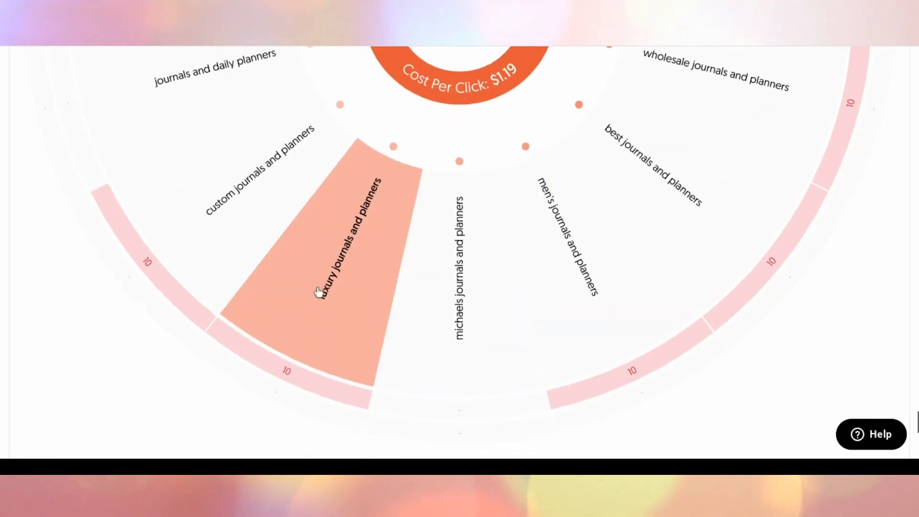
{"action": "scroll", "coordinate": [318, 293], "scroll_direction": "up", "scroll_amount": 6}
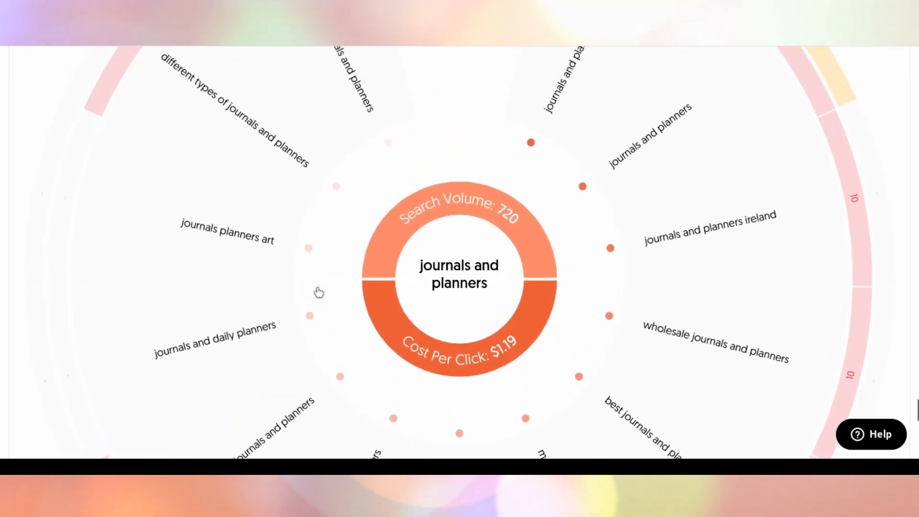
{"action": "scroll", "coordinate": [318, 293], "scroll_direction": "up", "scroll_amount": 2}
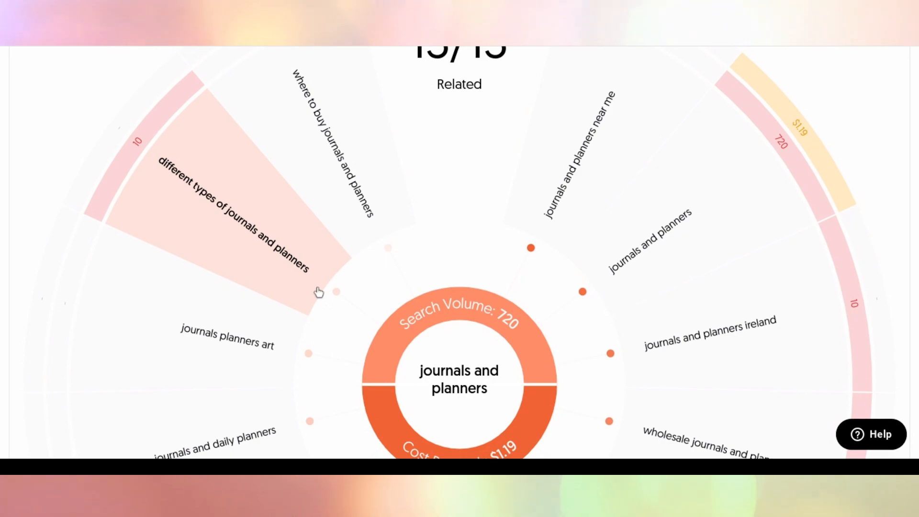
Review the remaining related phrases and the w to z alphabetical keyword lists for "journals and planners".
{"action": "scroll", "coordinate": [319, 293], "scroll_direction": "up", "scroll_amount": 5}
{"action": "scroll", "coordinate": [318, 293], "scroll_direction": "down", "scroll_amount": 13}
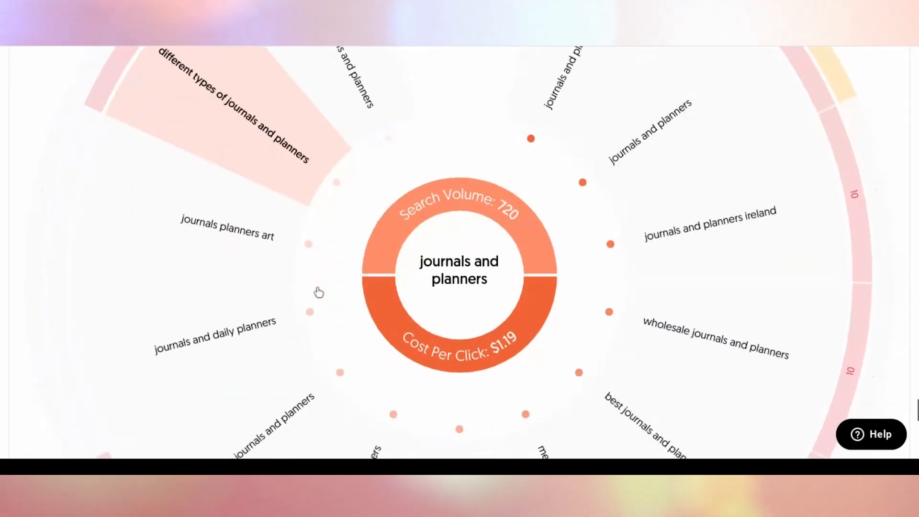
{"action": "scroll", "coordinate": [318, 293], "scroll_direction": "down", "scroll_amount": 10}
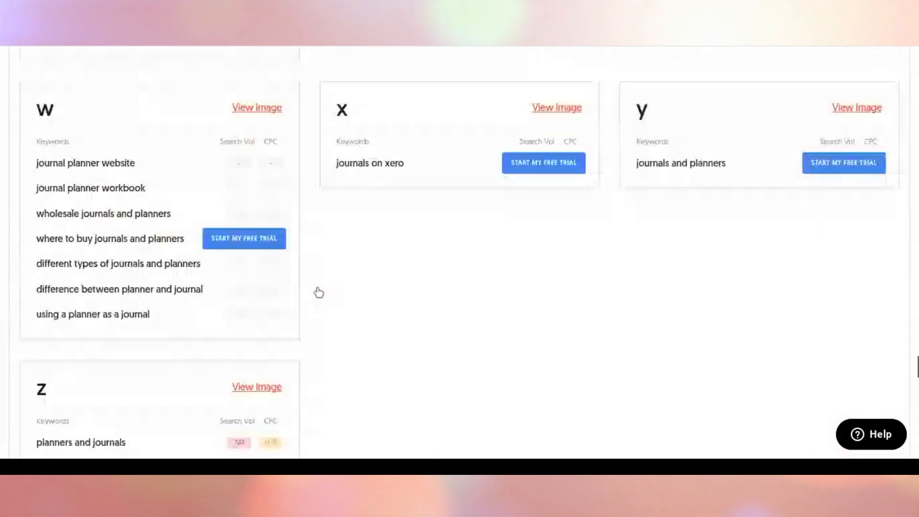
{"action": "scroll", "coordinate": [318, 293], "scroll_direction": "up", "scroll_amount": 15}
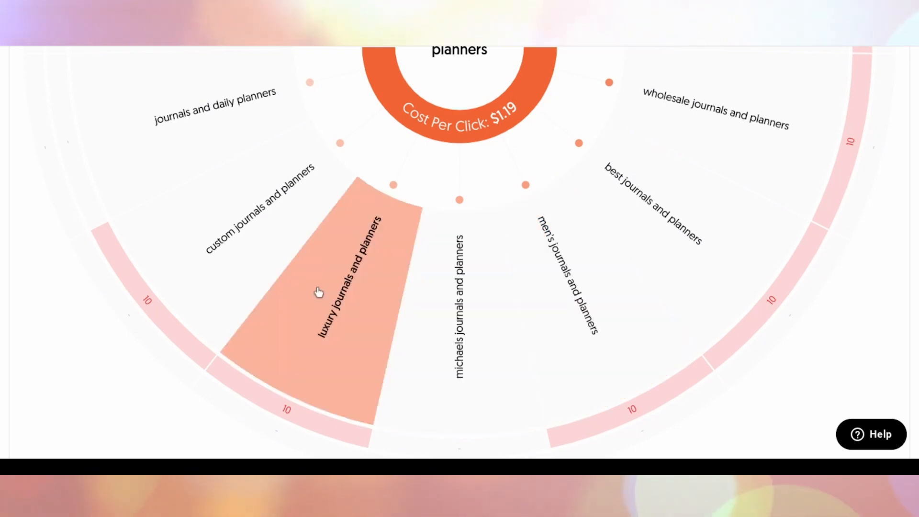
{"action": "scroll", "coordinate": [318, 292], "scroll_direction": "down", "scroll_amount": 2}
{"action": "scroll", "coordinate": [318, 292], "scroll_direction": "up", "scroll_amount": 6}
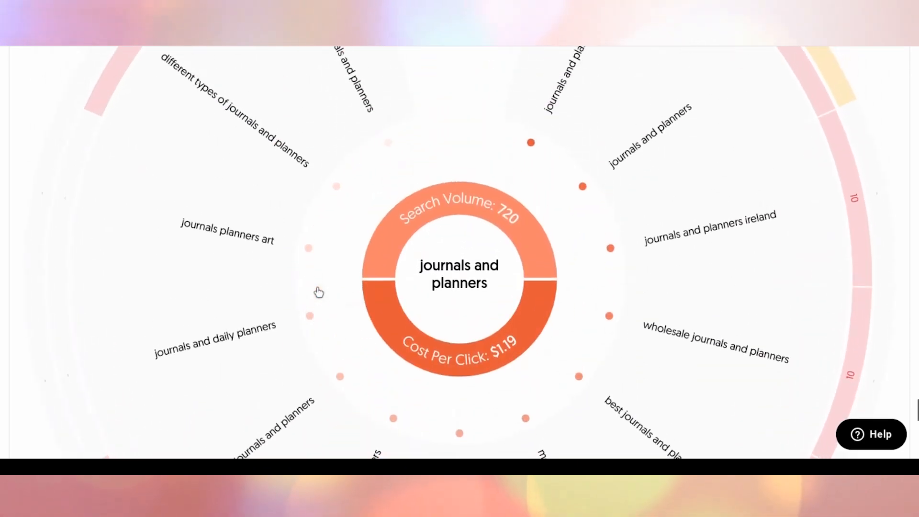
{"action": "scroll", "coordinate": [318, 292], "scroll_direction": "up", "scroll_amount": 3}
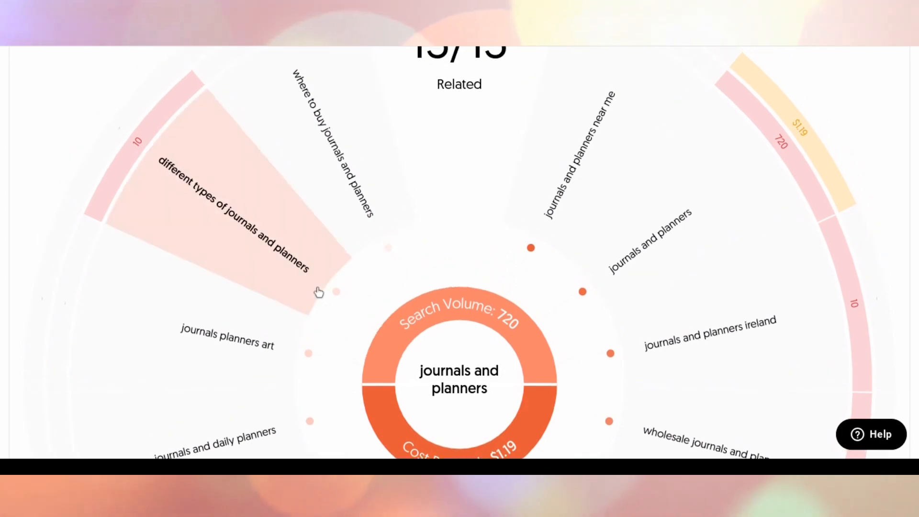
{"action": "scroll", "coordinate": [318, 292], "scroll_direction": "up", "scroll_amount": 5}
{"action": "scroll", "coordinate": [318, 292], "scroll_direction": "down", "scroll_amount": 12}
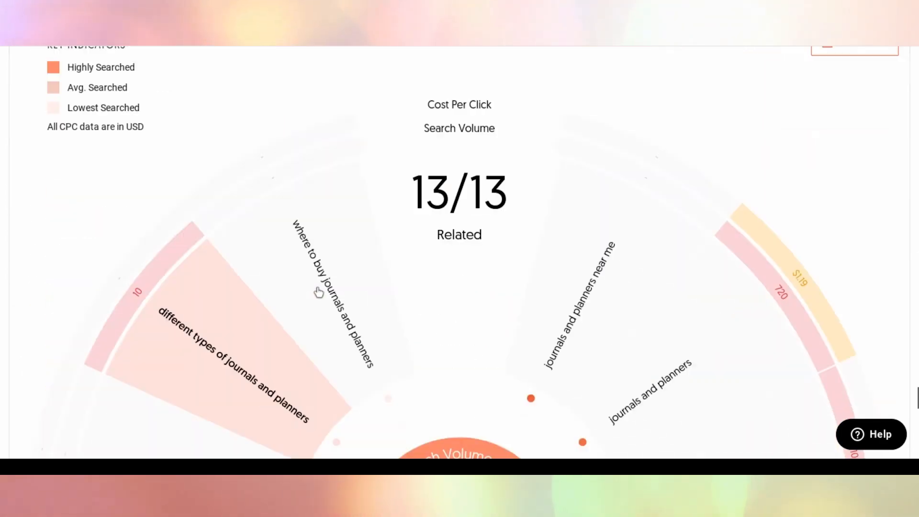
{"action": "scroll", "coordinate": [318, 292], "scroll_direction": "down", "scroll_amount": 15}
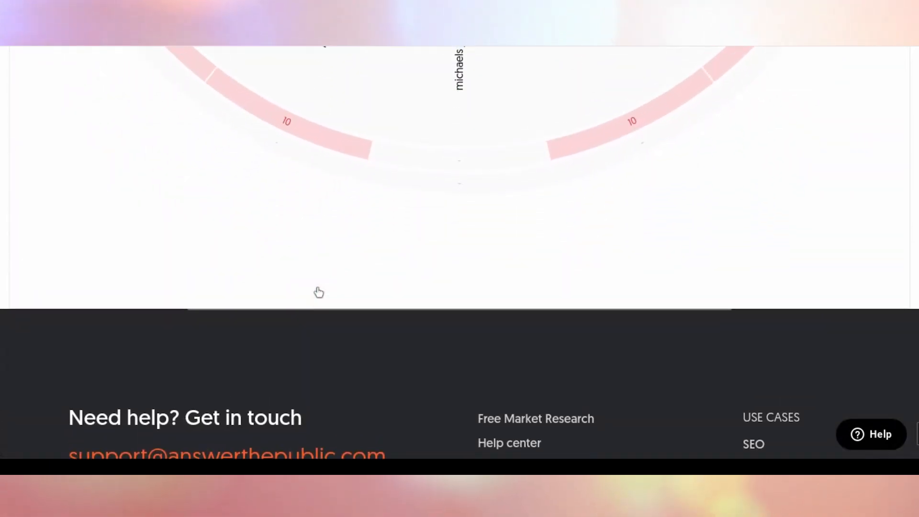
Search for "new year planner" on Google in the United Kingdom in English, and refresh the results to load the gathered data.
{"action": "scroll", "coordinate": [318, 292], "scroll_direction": "up", "scroll_amount": 15}
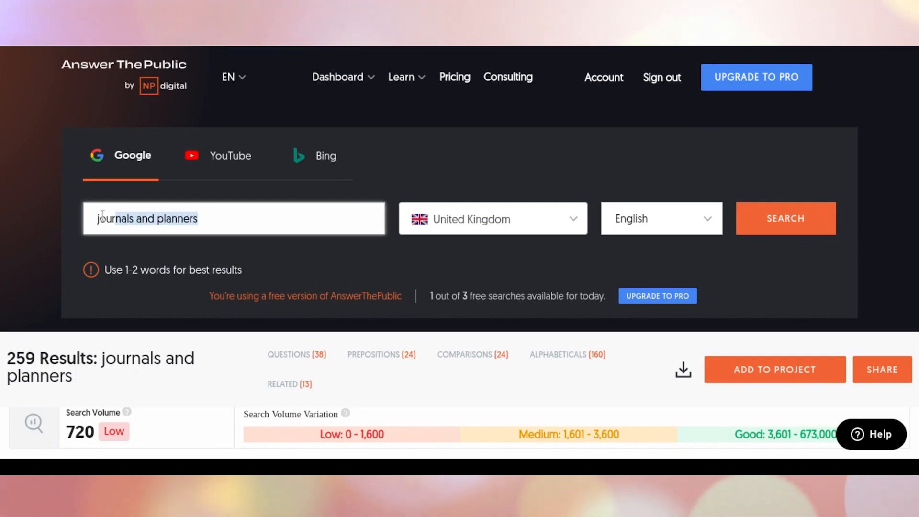
{"action": "type", "text": "new year pl"}
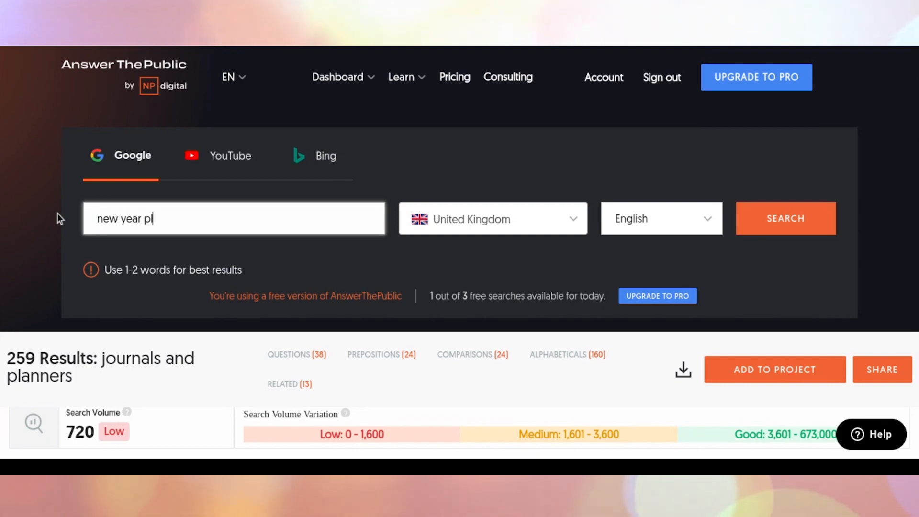
{"action": "type", "text": "anner"}
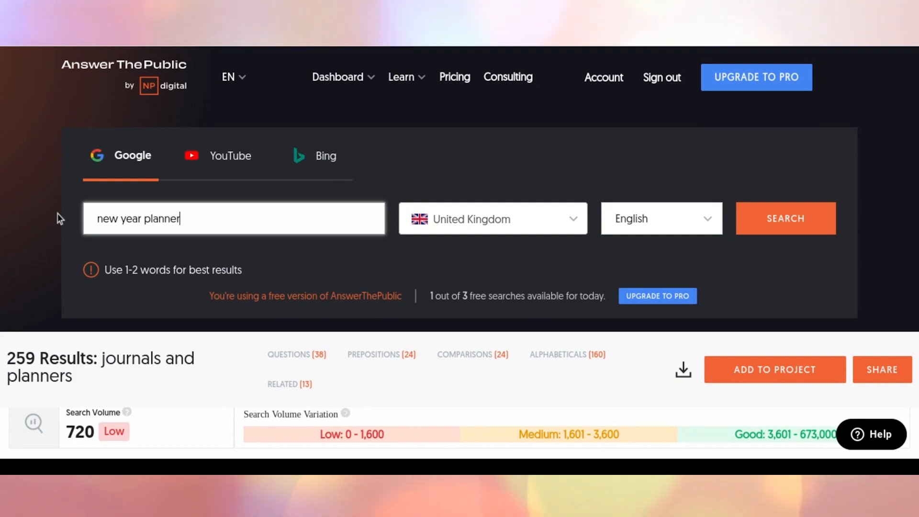
{"action": "key", "text": "Return"}
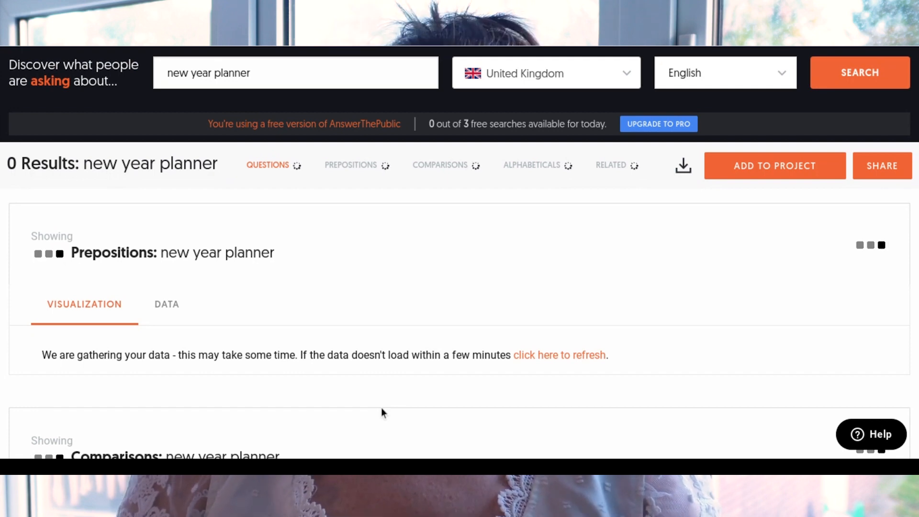
{"action": "scroll", "coordinate": [381, 411], "scroll_direction": "down", "scroll_amount": 6}
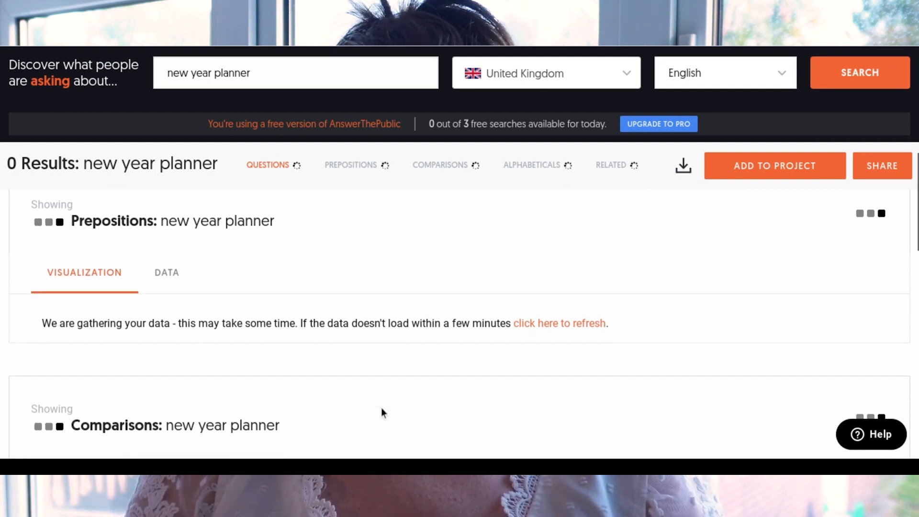
{"action": "scroll", "coordinate": [381, 412], "scroll_direction": "down", "scroll_amount": 5}
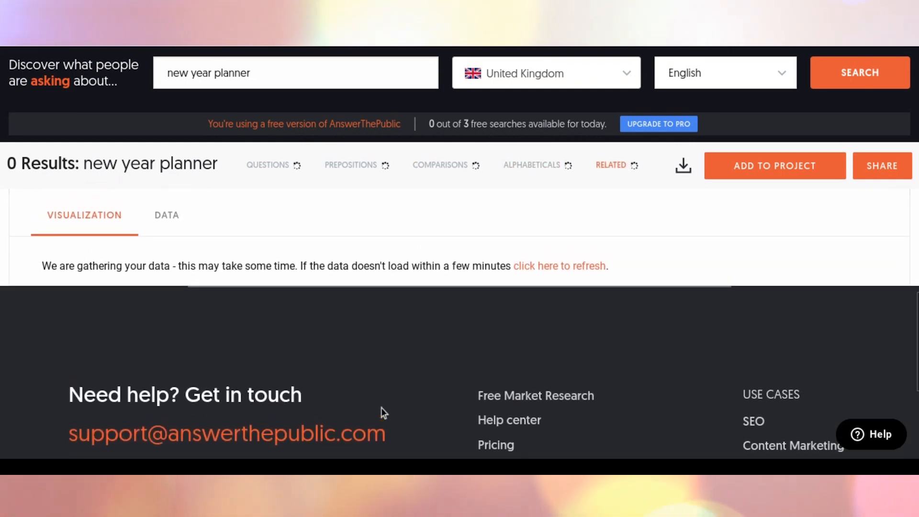
{"action": "left_click", "coordinate": [571, 275]}
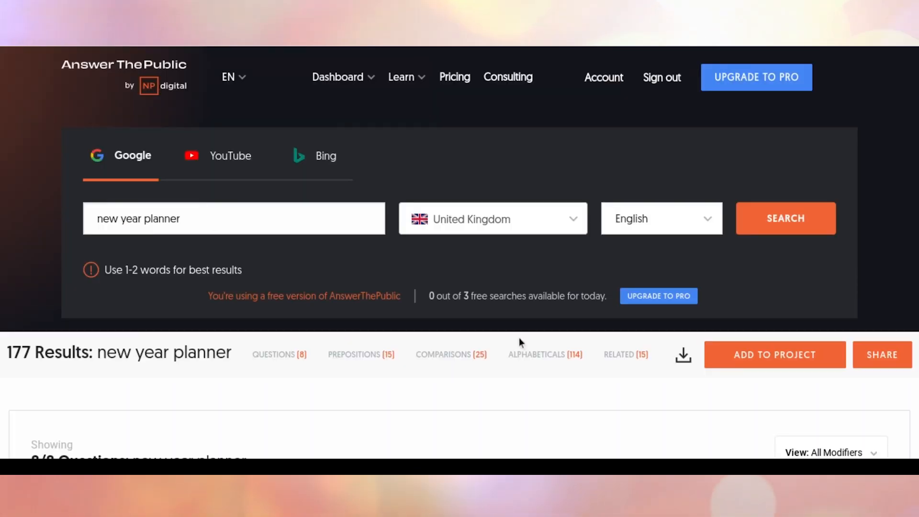
Examine the questions wheel for "new year planner", including the are, how, what and where questions.
{"action": "scroll", "coordinate": [518, 337], "scroll_direction": "down", "scroll_amount": 5}
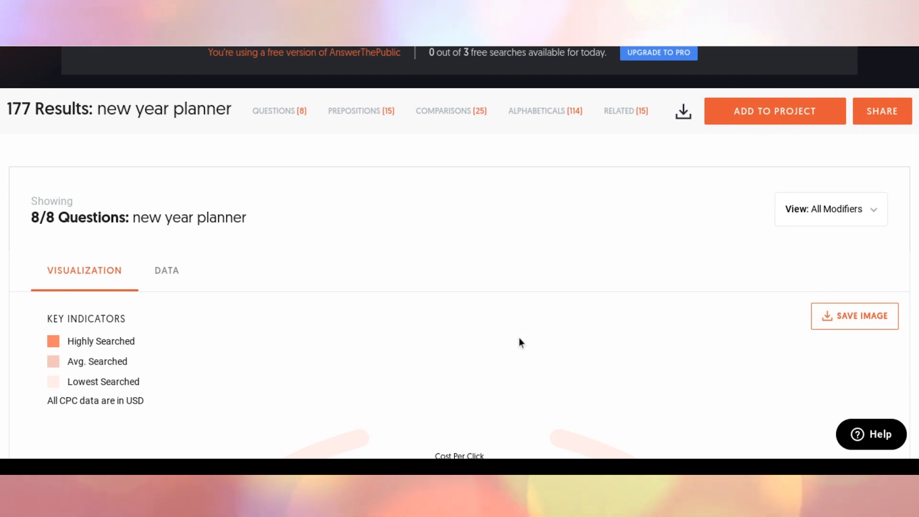
{"action": "scroll", "coordinate": [518, 338], "scroll_direction": "down", "scroll_amount": 4}
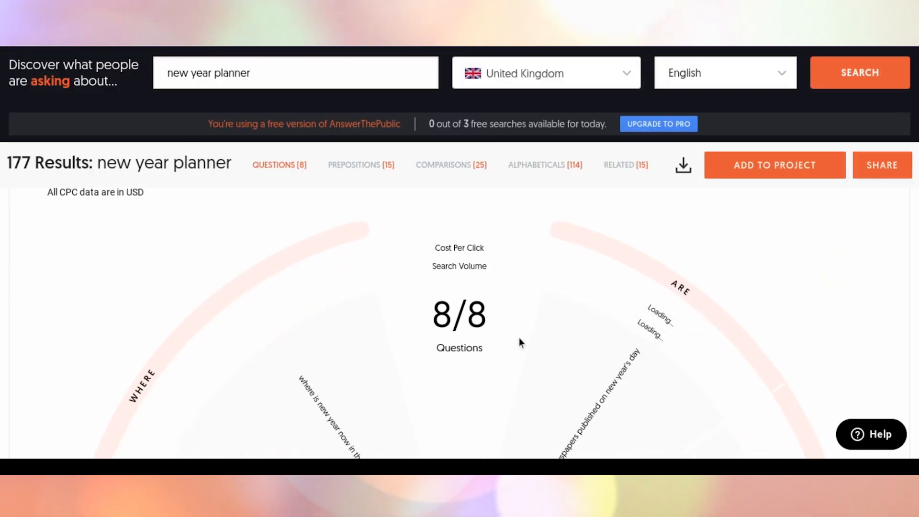
{"action": "scroll", "coordinate": [519, 337], "scroll_direction": "down", "scroll_amount": 2}
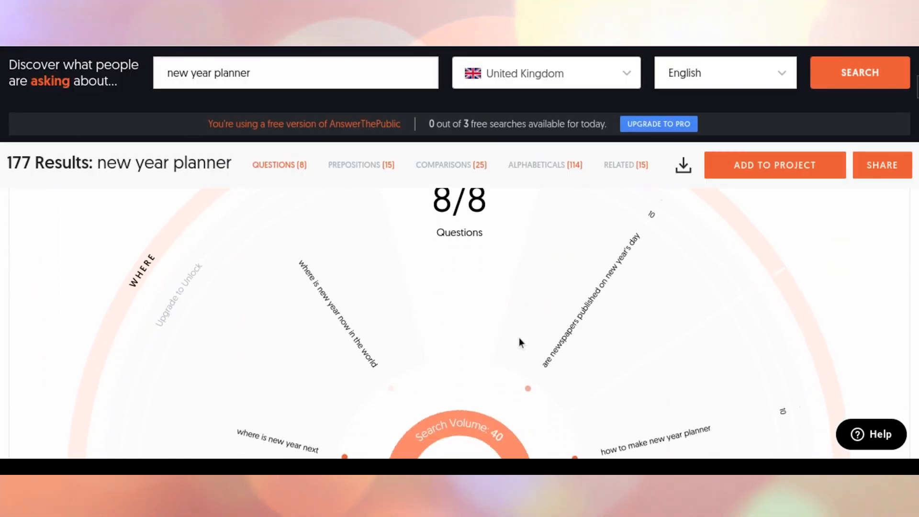
{"action": "scroll", "coordinate": [518, 337], "scroll_direction": "down", "scroll_amount": 4}
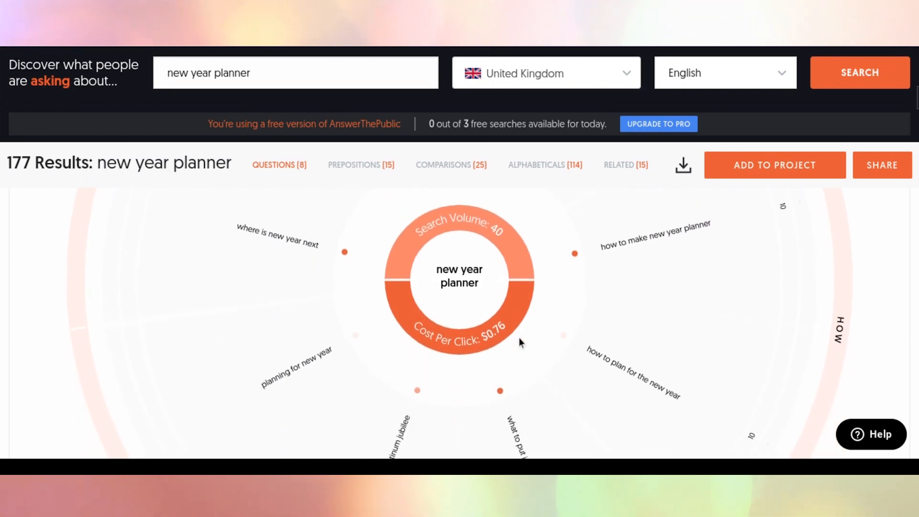
{"action": "scroll", "coordinate": [518, 337], "scroll_direction": "down", "scroll_amount": 1}
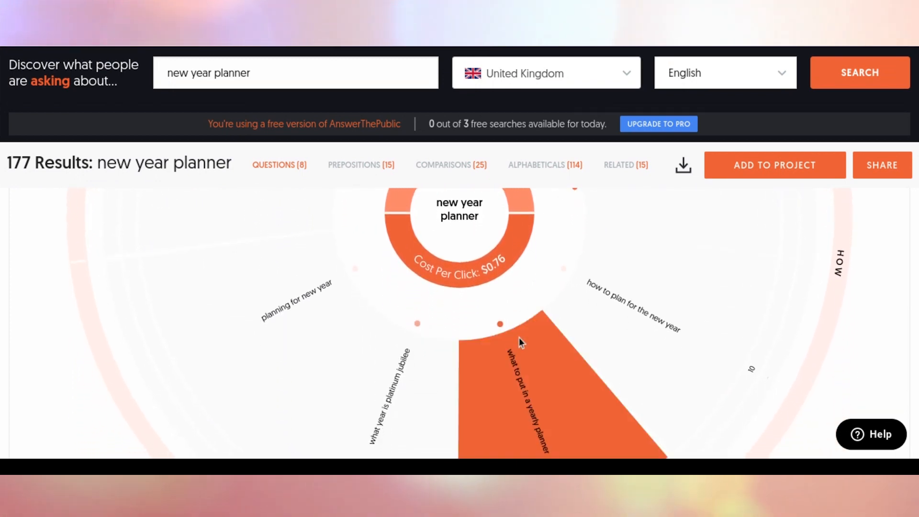
{"action": "scroll", "coordinate": [518, 337], "scroll_direction": "down", "scroll_amount": 2}
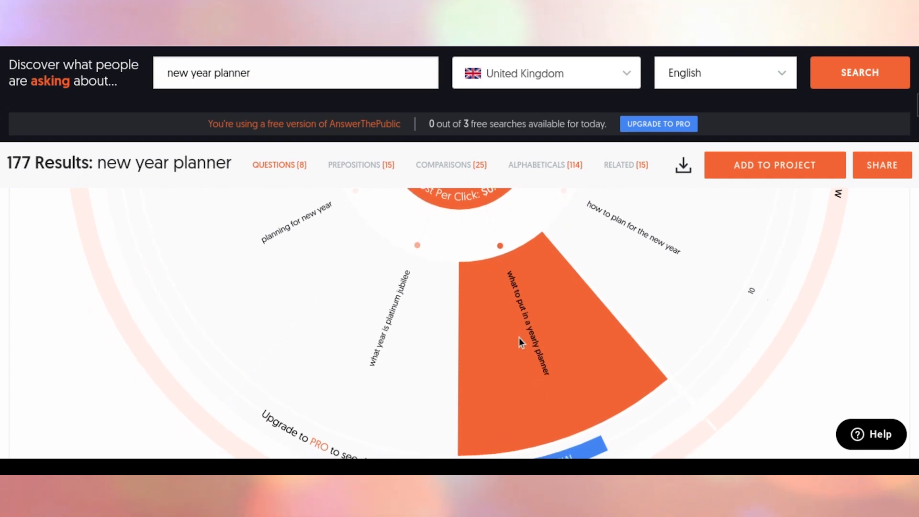
{"action": "scroll", "coordinate": [518, 338], "scroll_direction": "down", "scroll_amount": 1}
{"action": "scroll", "coordinate": [518, 337], "scroll_direction": "up", "scroll_amount": 1}
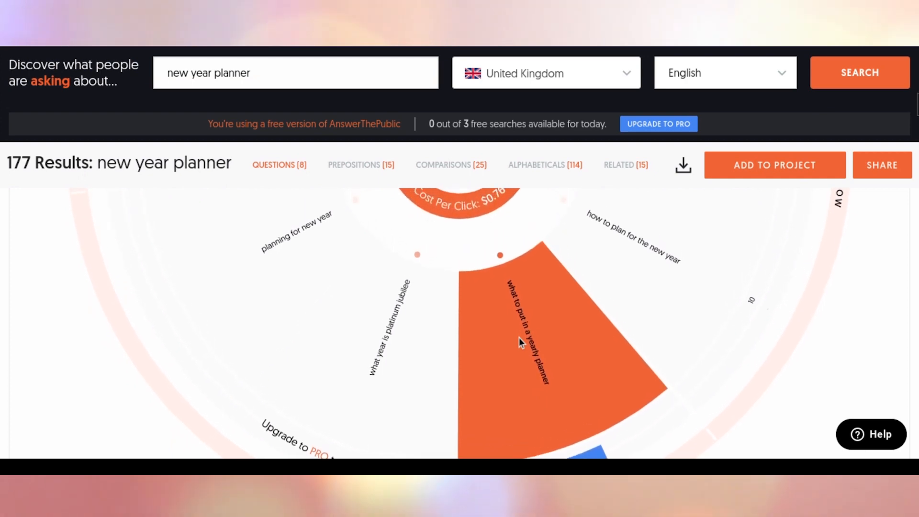
{"action": "scroll", "coordinate": [518, 338], "scroll_direction": "up", "scroll_amount": 1}
{"action": "scroll", "coordinate": [519, 337], "scroll_direction": "up", "scroll_amount": 1}
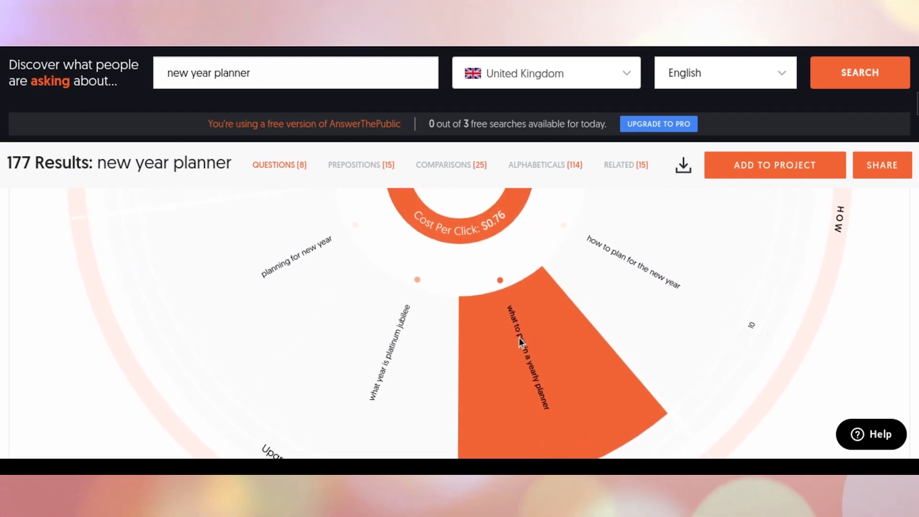
{"action": "scroll", "coordinate": [518, 337], "scroll_direction": "up", "scroll_amount": 3}
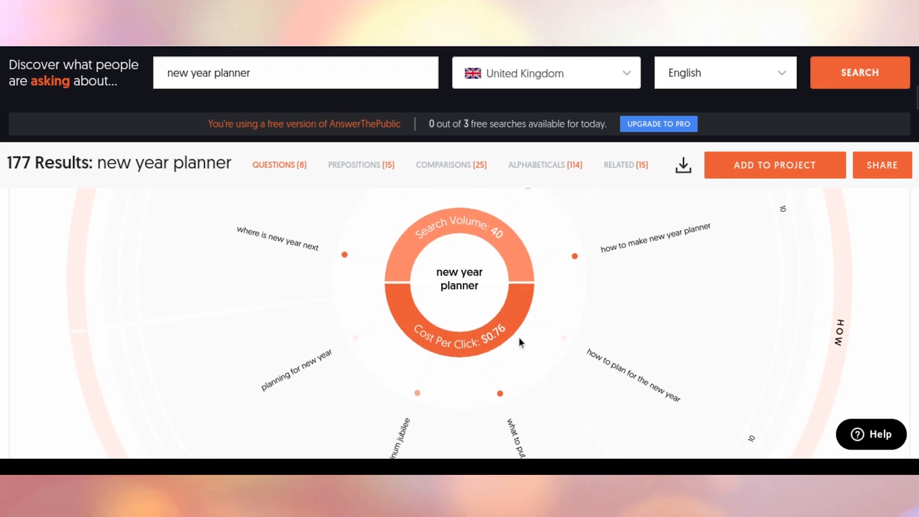
{"action": "scroll", "coordinate": [519, 337], "scroll_direction": "up", "scroll_amount": 4}
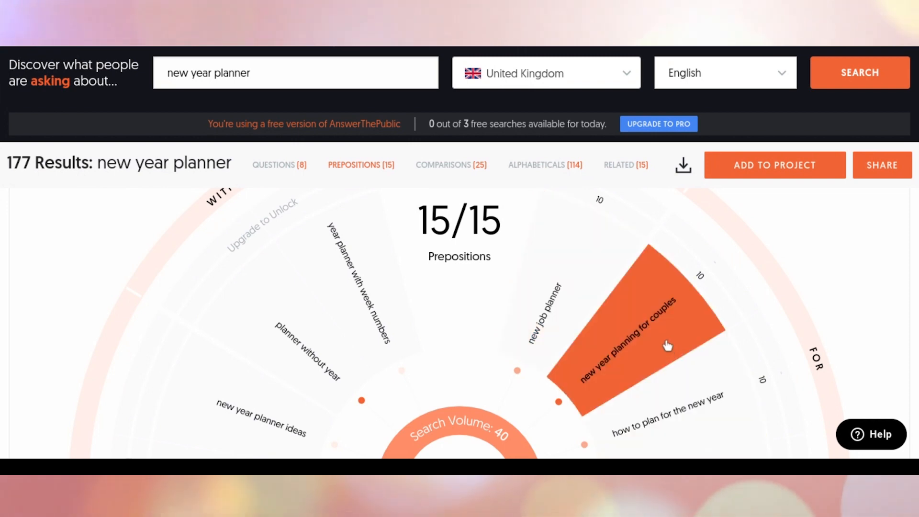
Examine the prepositions wheel for "new year planner", including the for, is and with branches.
{"action": "scroll", "coordinate": [667, 345], "scroll_direction": "down", "scroll_amount": 4}
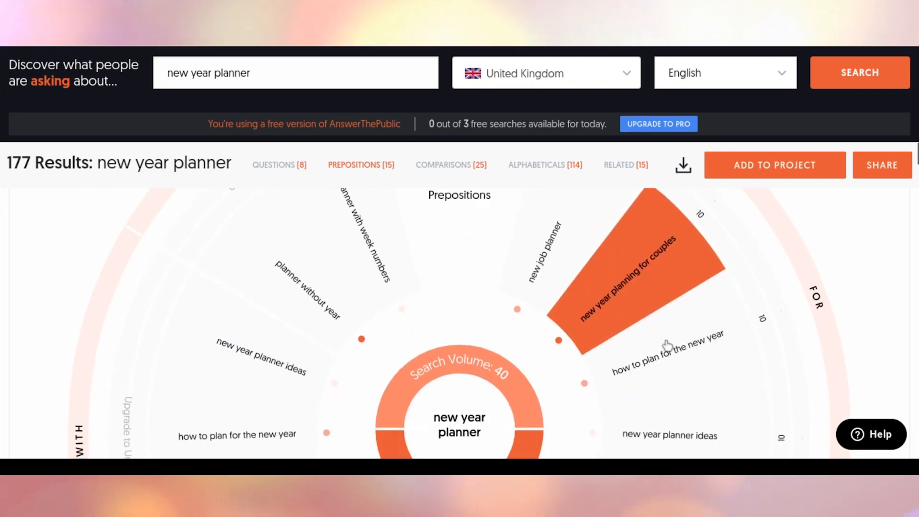
{"action": "scroll", "coordinate": [668, 345], "scroll_direction": "down", "scroll_amount": 3}
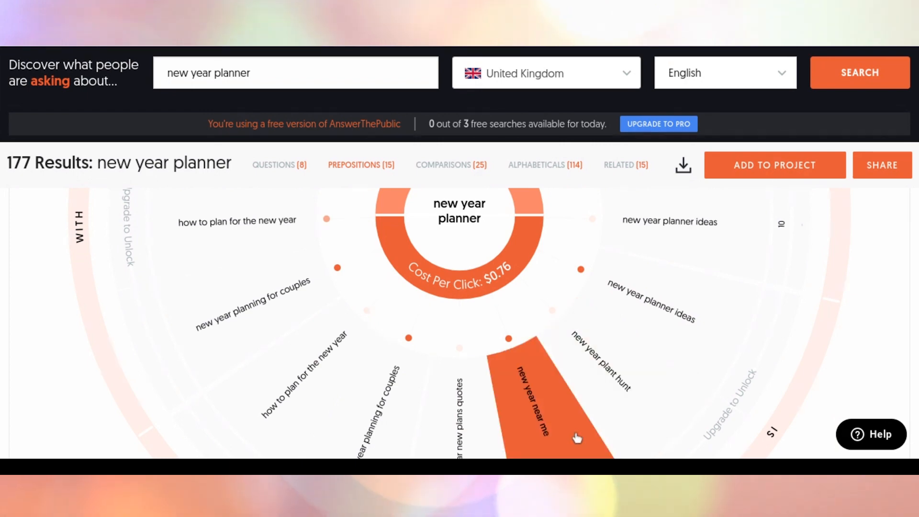
{"action": "scroll", "coordinate": [569, 435], "scroll_direction": "down", "scroll_amount": 2}
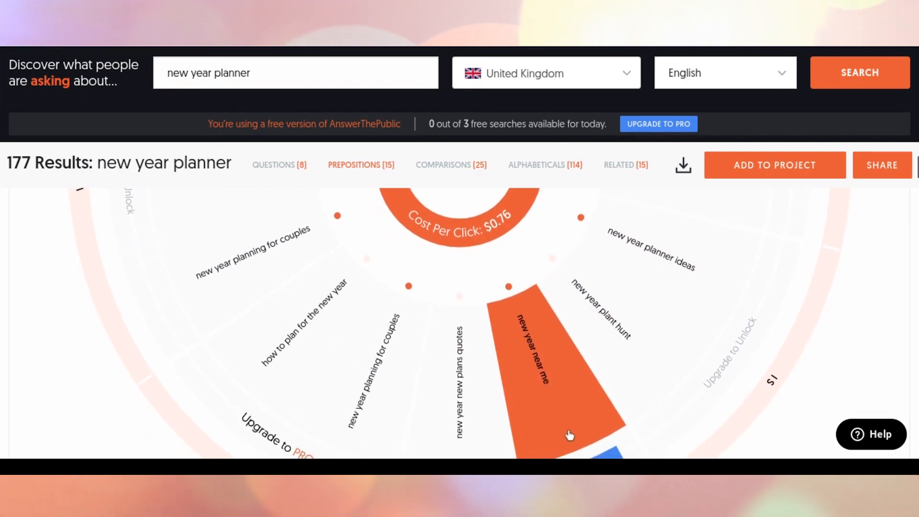
{"action": "scroll", "coordinate": [569, 434], "scroll_direction": "up", "scroll_amount": 3}
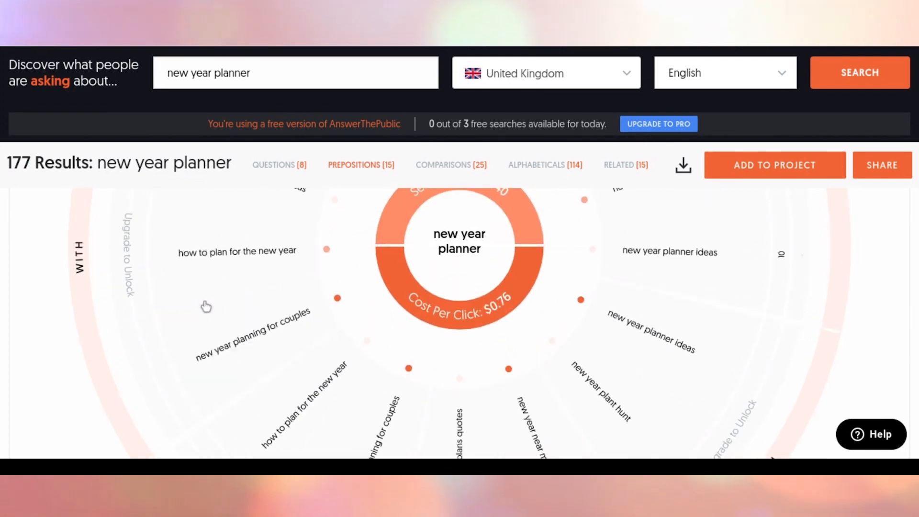
{"action": "scroll", "coordinate": [228, 341], "scroll_direction": "down", "scroll_amount": 1}
{"action": "scroll", "coordinate": [229, 340], "scroll_direction": "up", "scroll_amount": 3}
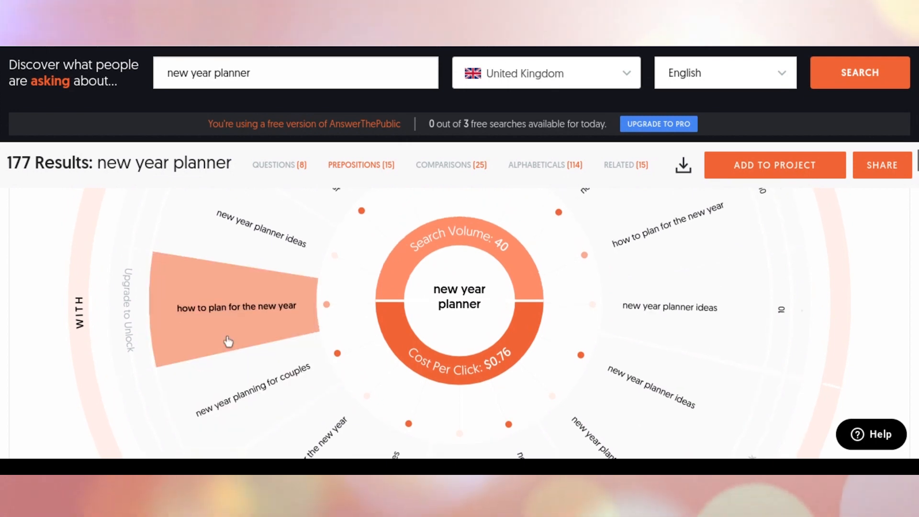
{"action": "scroll", "coordinate": [228, 340], "scroll_direction": "up", "scroll_amount": 2}
{"action": "scroll", "coordinate": [228, 340], "scroll_direction": "up", "scroll_amount": 4}
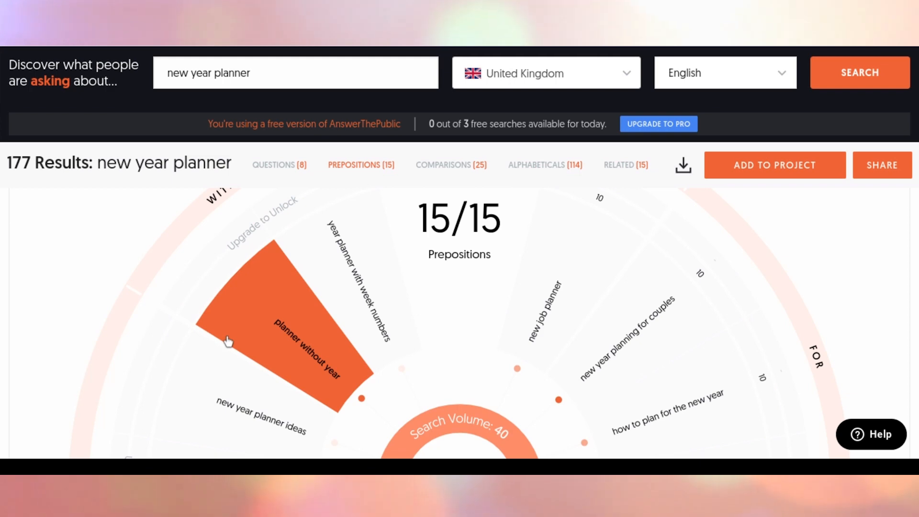
Examine the rest of the prepositions wheel and the comparisons wheel for "new year planner", including the and, versus and vs branches.
{"action": "scroll", "coordinate": [369, 353], "scroll_direction": "down", "scroll_amount": 10}
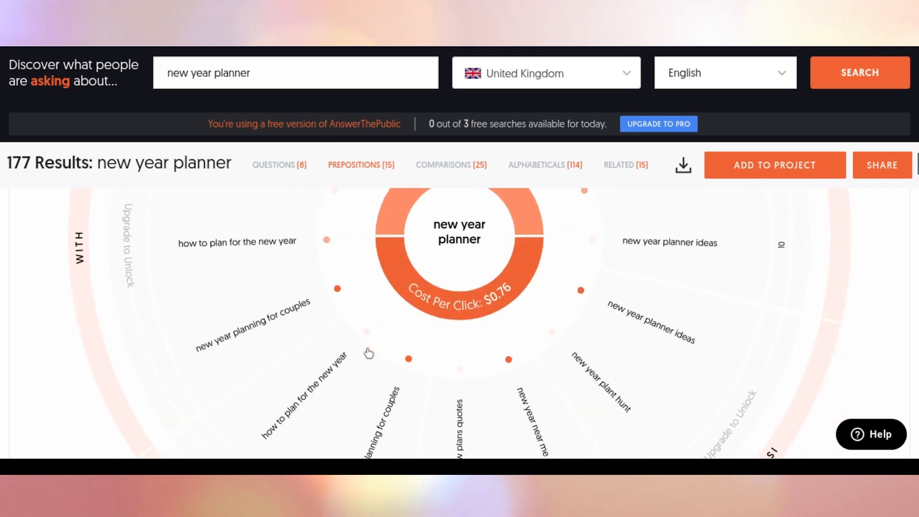
{"action": "scroll", "coordinate": [369, 353], "scroll_direction": "down", "scroll_amount": 10}
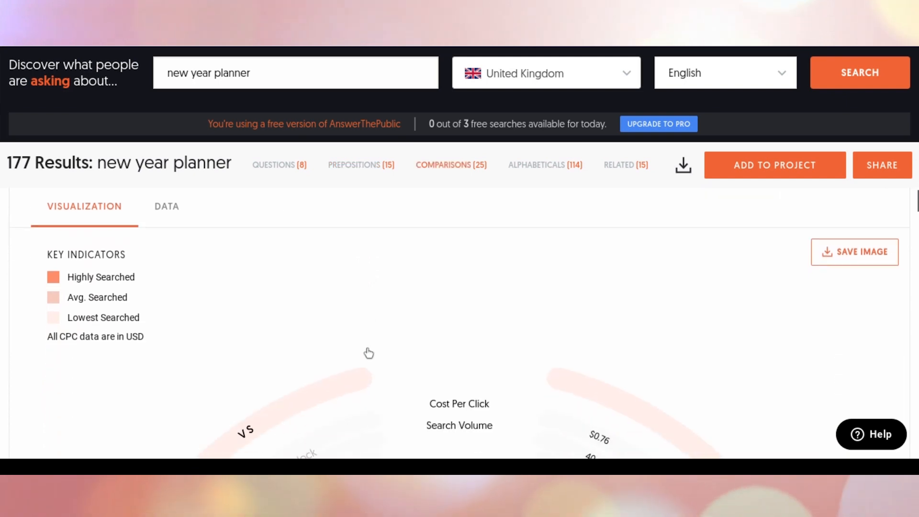
{"action": "scroll", "coordinate": [368, 353], "scroll_direction": "down", "scroll_amount": 3}
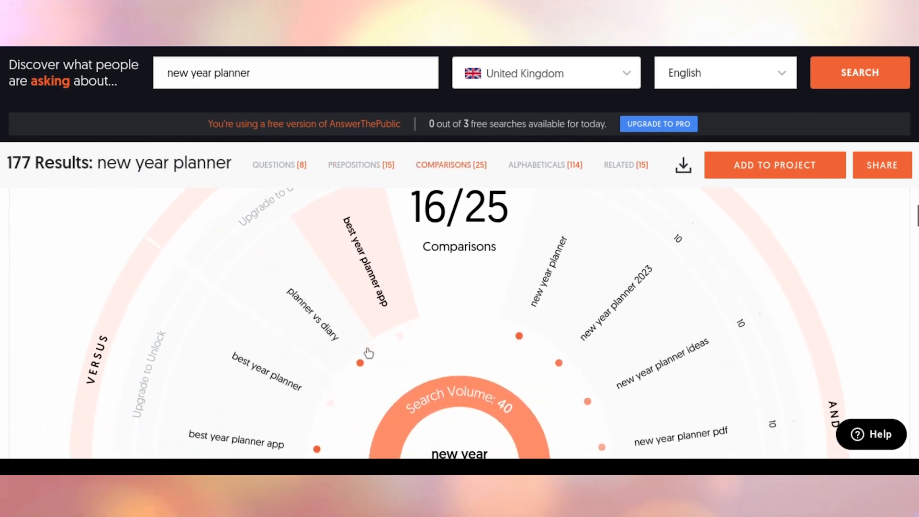
{"action": "scroll", "coordinate": [369, 353], "scroll_direction": "down", "scroll_amount": 1}
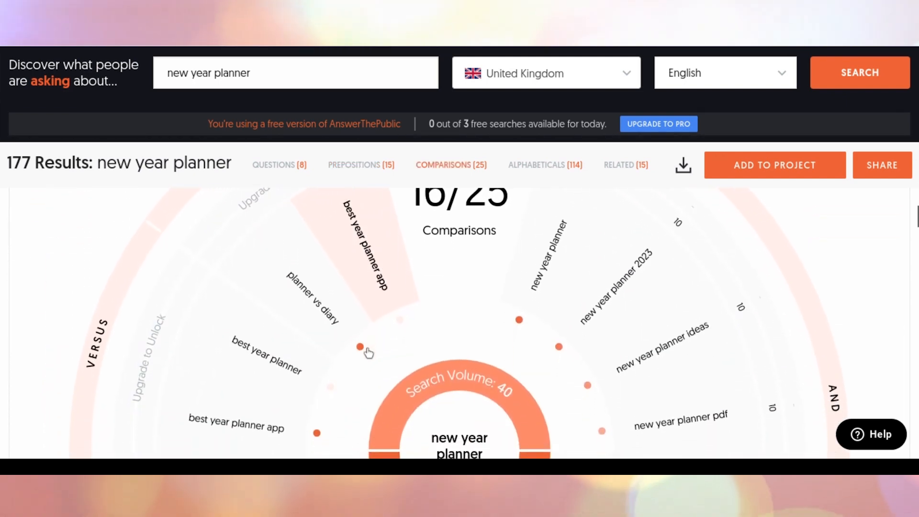
{"action": "scroll", "coordinate": [368, 352], "scroll_direction": "down", "scroll_amount": 1}
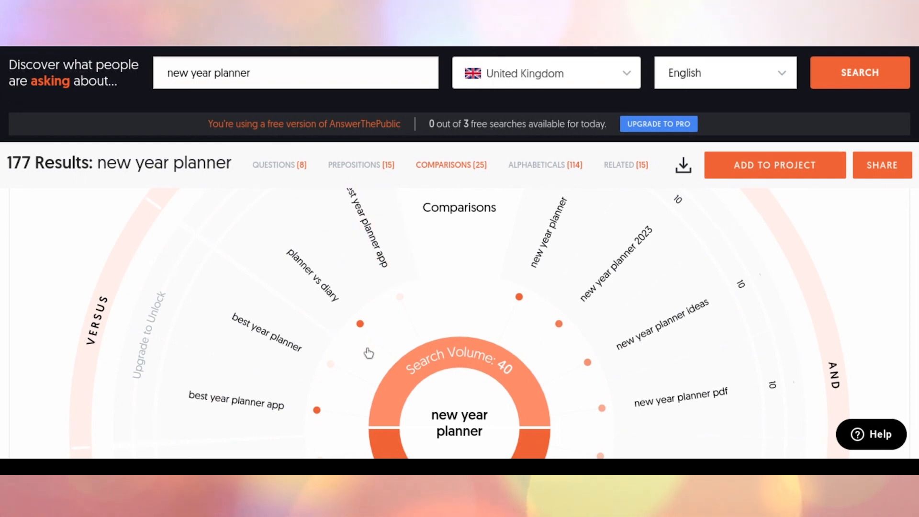
{"action": "scroll", "coordinate": [369, 353], "scroll_direction": "down", "scroll_amount": 3}
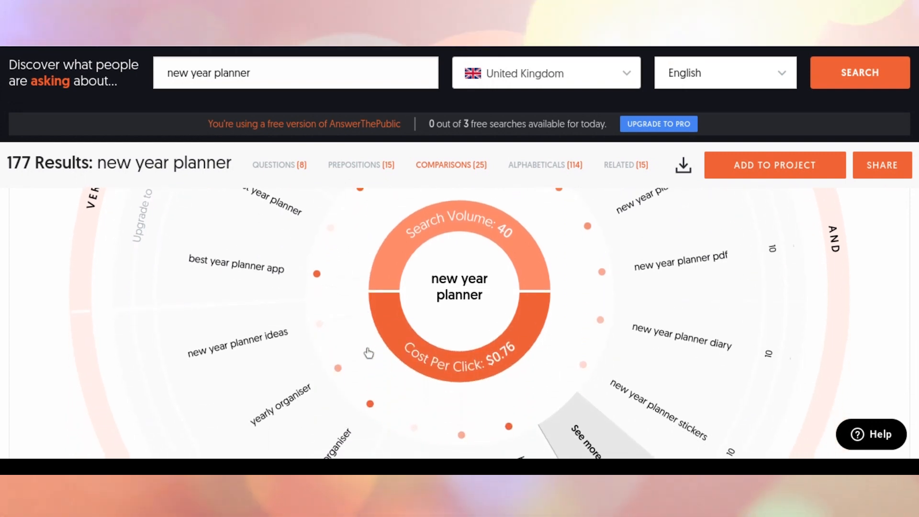
Review the a to f alphabetical keyword lists for "new year planner".
{"action": "scroll", "coordinate": [369, 354], "scroll_direction": "down", "scroll_amount": 5}
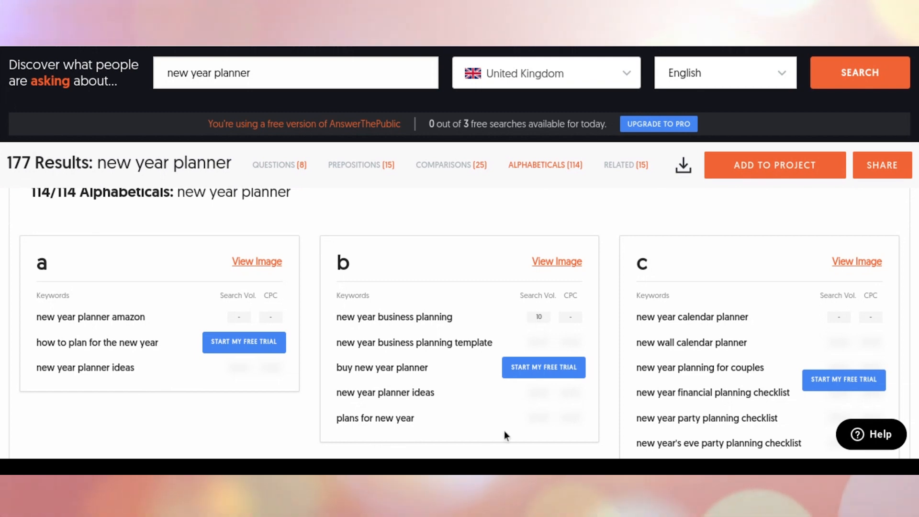
{"action": "scroll", "coordinate": [503, 430], "scroll_direction": "down", "scroll_amount": 1}
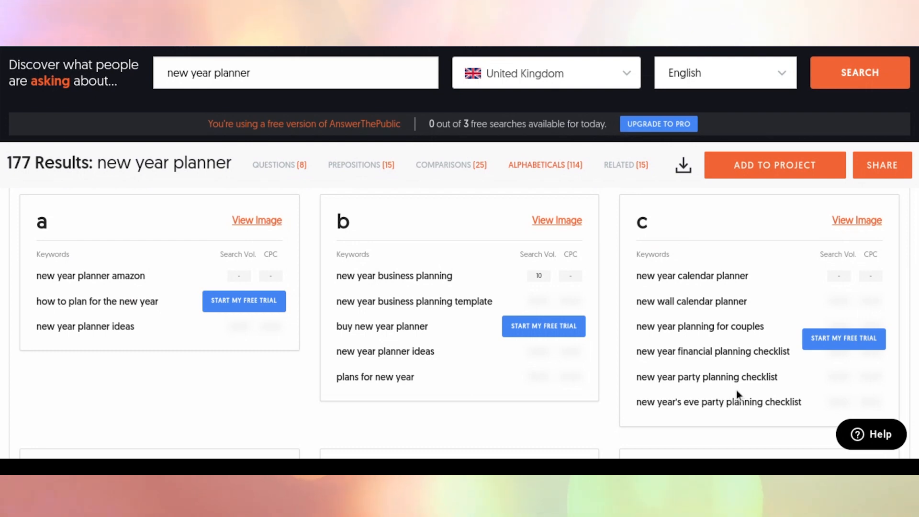
{"action": "scroll", "coordinate": [736, 389], "scroll_direction": "down", "scroll_amount": 2}
{"action": "scroll", "coordinate": [736, 393], "scroll_direction": "down", "scroll_amount": 2}
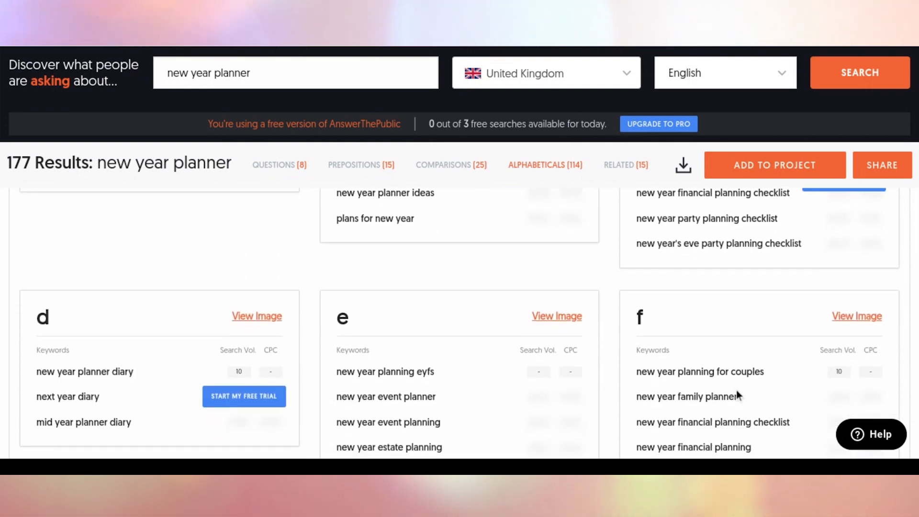
{"action": "scroll", "coordinate": [737, 395], "scroll_direction": "down", "scroll_amount": 1}
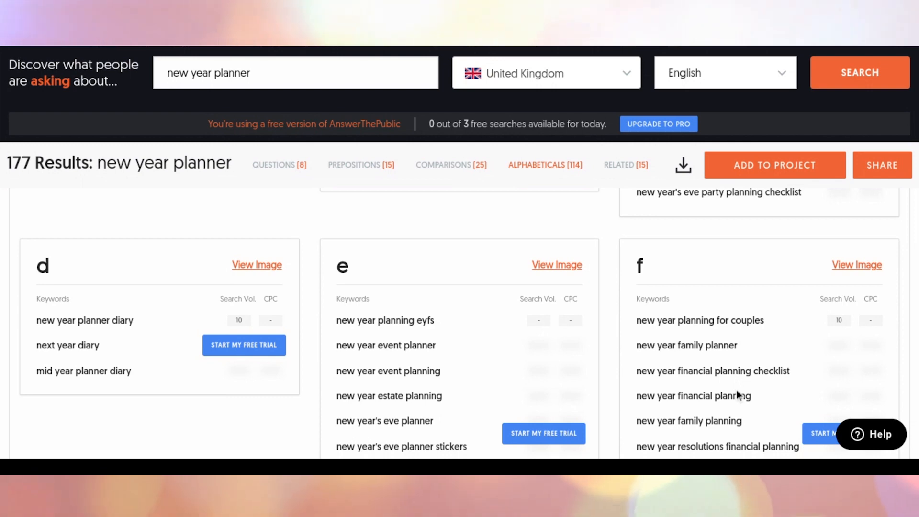
{"action": "scroll", "coordinate": [736, 390], "scroll_direction": "down", "scroll_amount": 1}
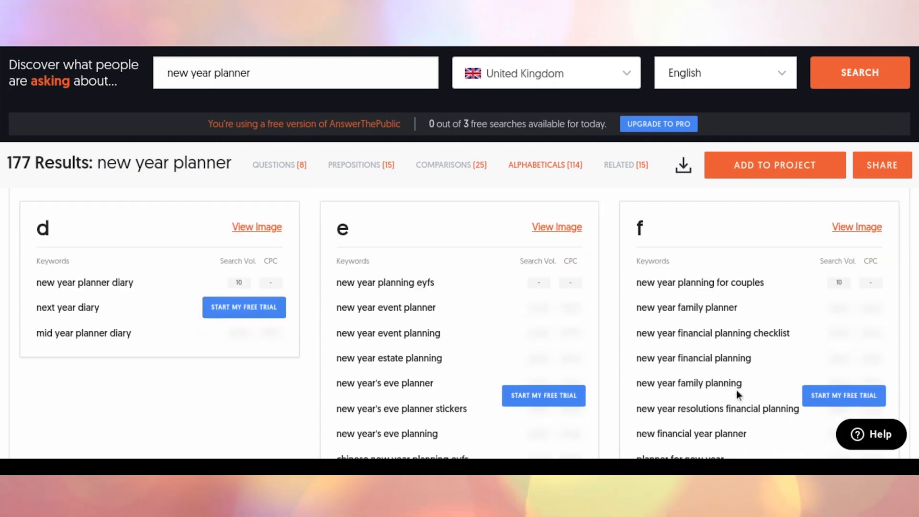
{"action": "scroll", "coordinate": [736, 389], "scroll_direction": "down", "scroll_amount": 2}
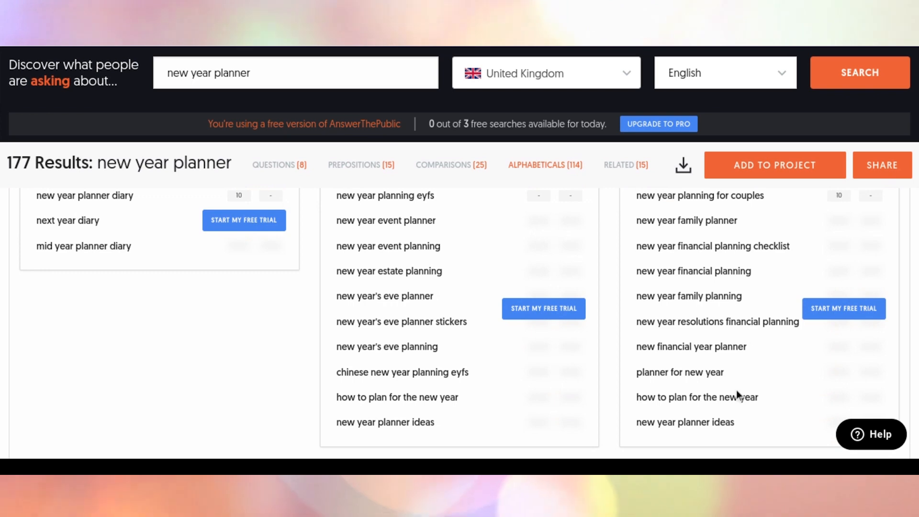
{"action": "scroll", "coordinate": [736, 389], "scroll_direction": "down", "scroll_amount": 1}
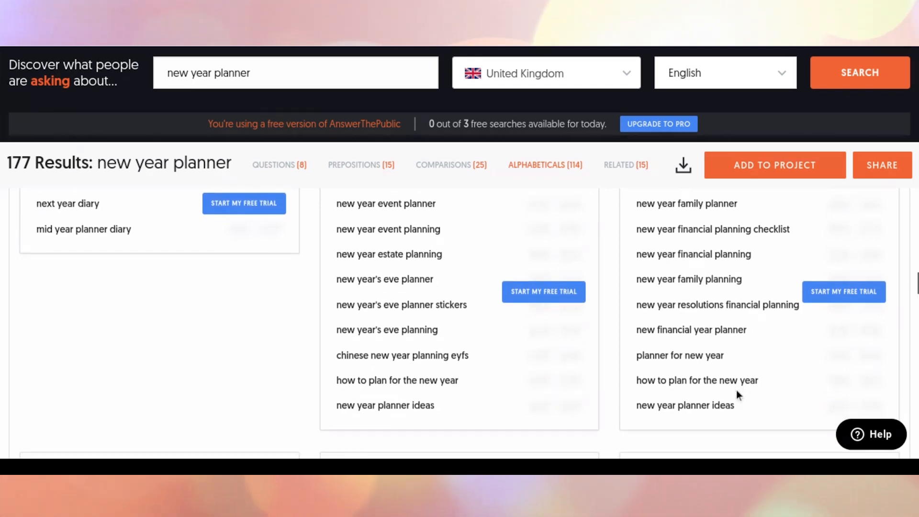
Review the g to r alphabetical keyword lists for "new year planner".
{"action": "scroll", "coordinate": [736, 391], "scroll_direction": "down", "scroll_amount": 4}
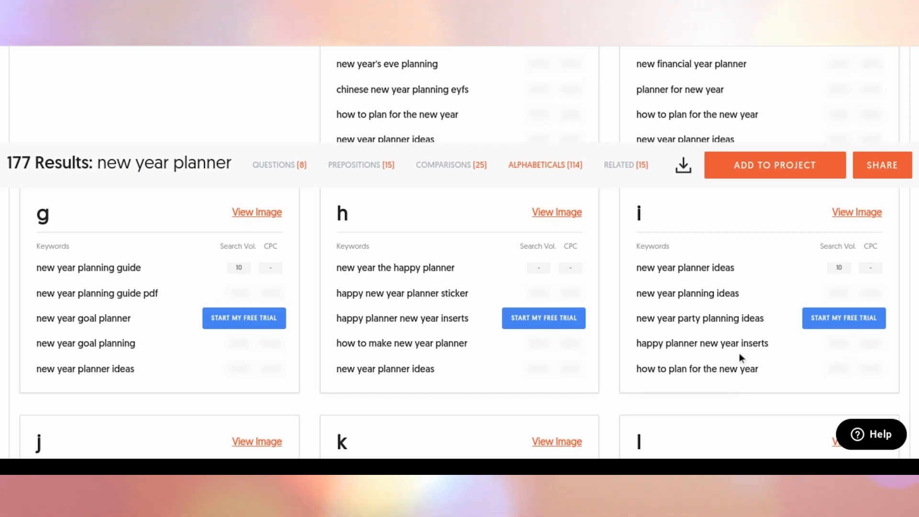
{"action": "scroll", "coordinate": [739, 358], "scroll_direction": "down", "scroll_amount": 5}
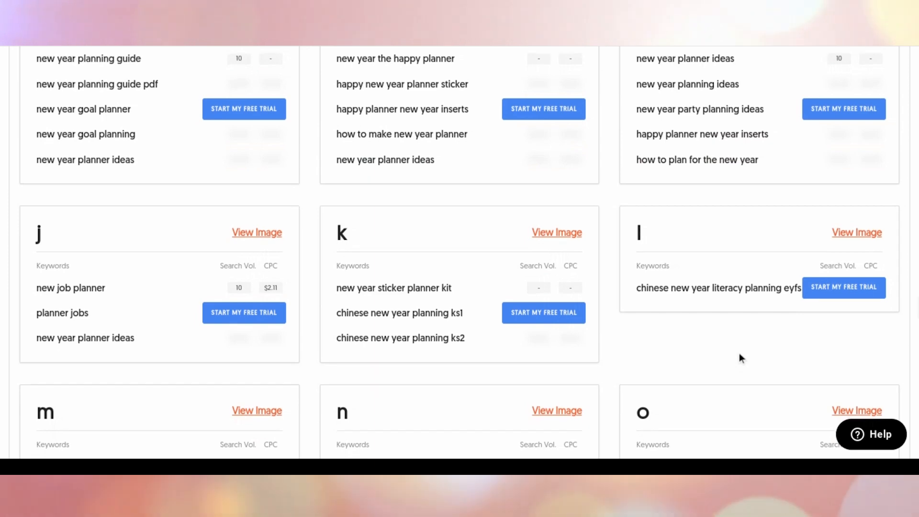
{"action": "scroll", "coordinate": [739, 358], "scroll_direction": "down", "scroll_amount": 2}
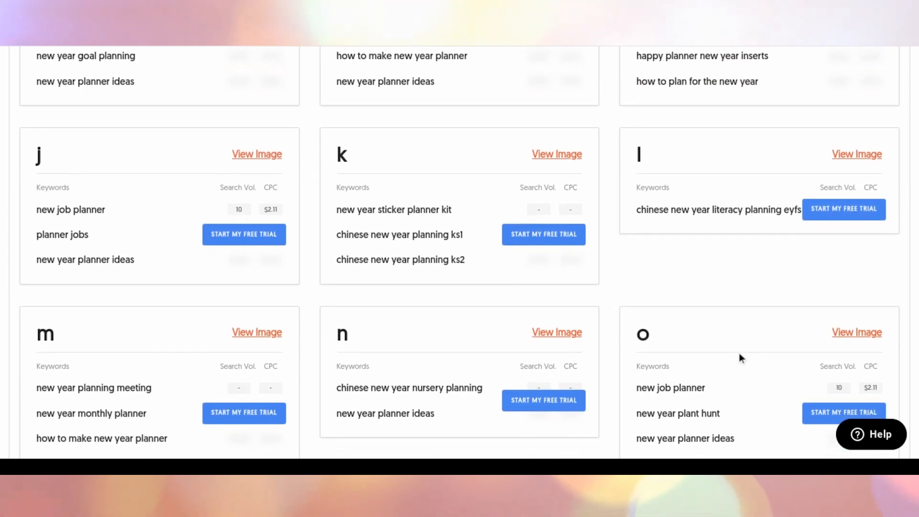
{"action": "scroll", "coordinate": [738, 353], "scroll_direction": "down", "scroll_amount": 3}
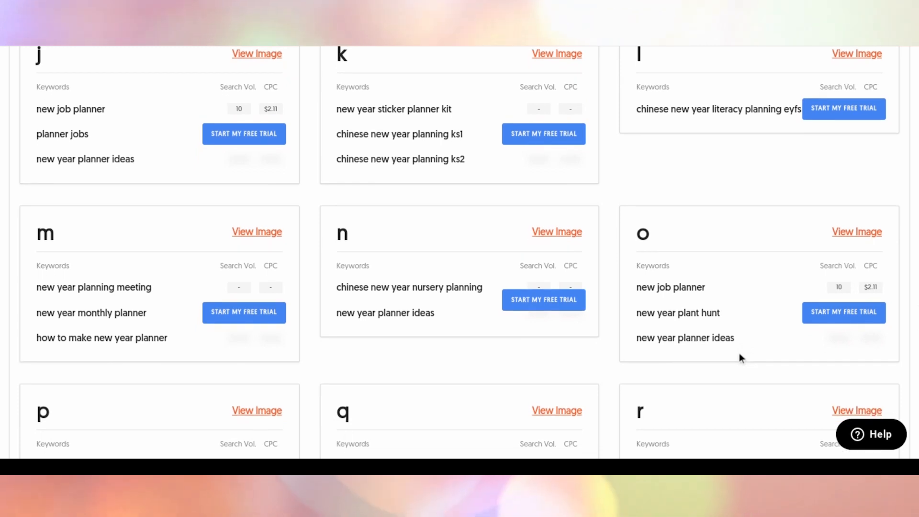
{"action": "scroll", "coordinate": [738, 354], "scroll_direction": "down", "scroll_amount": 2}
{"action": "scroll", "coordinate": [740, 353], "scroll_direction": "down", "scroll_amount": 2}
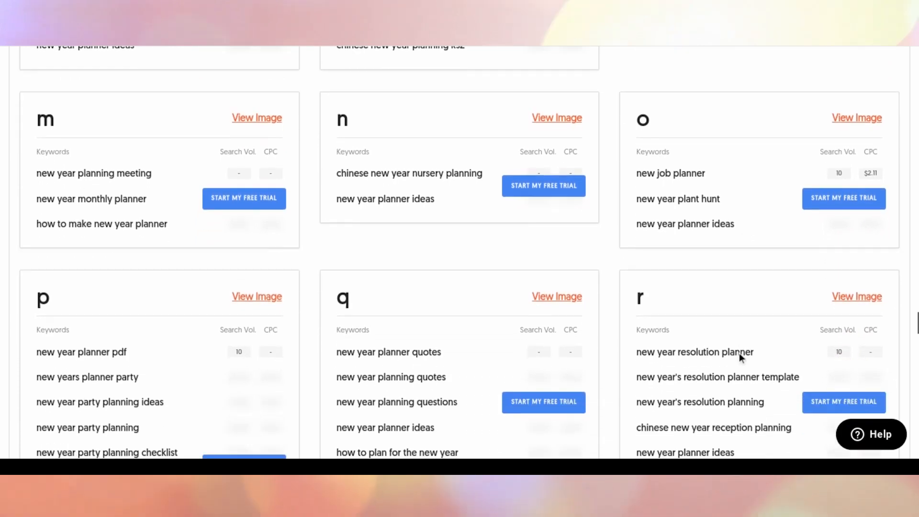
{"action": "scroll", "coordinate": [740, 354], "scroll_direction": "down", "scroll_amount": 3}
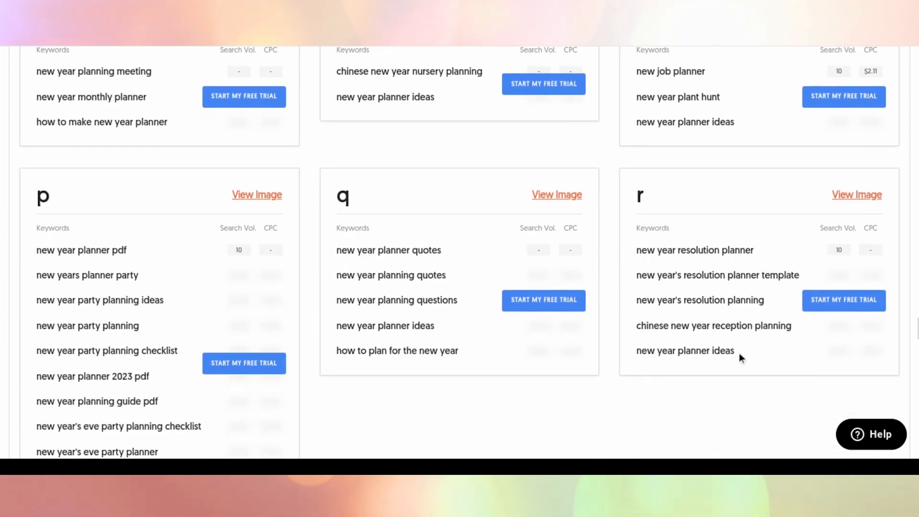
{"action": "scroll", "coordinate": [739, 356], "scroll_direction": "down", "scroll_amount": 2}
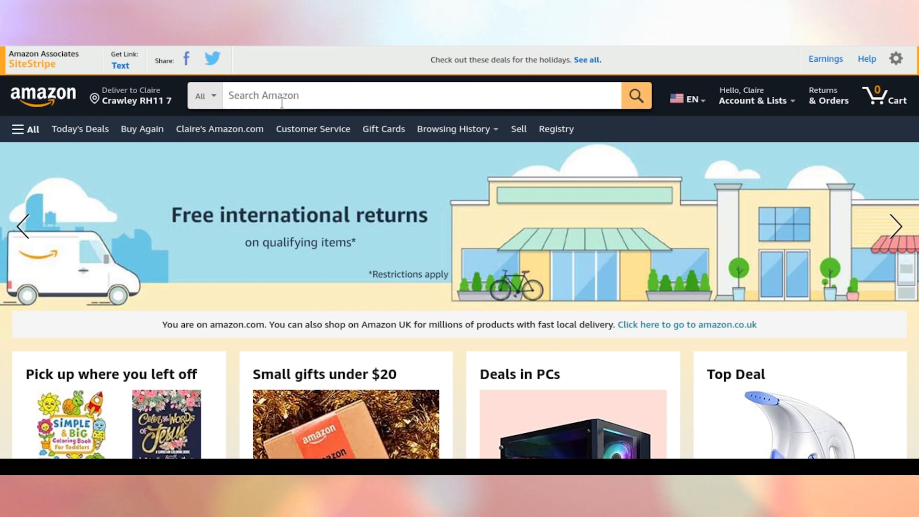
Switch to Amazon and search all departments for the suggested phrase "couples planner".
{"action": "left_click", "coordinate": [282, 98]}
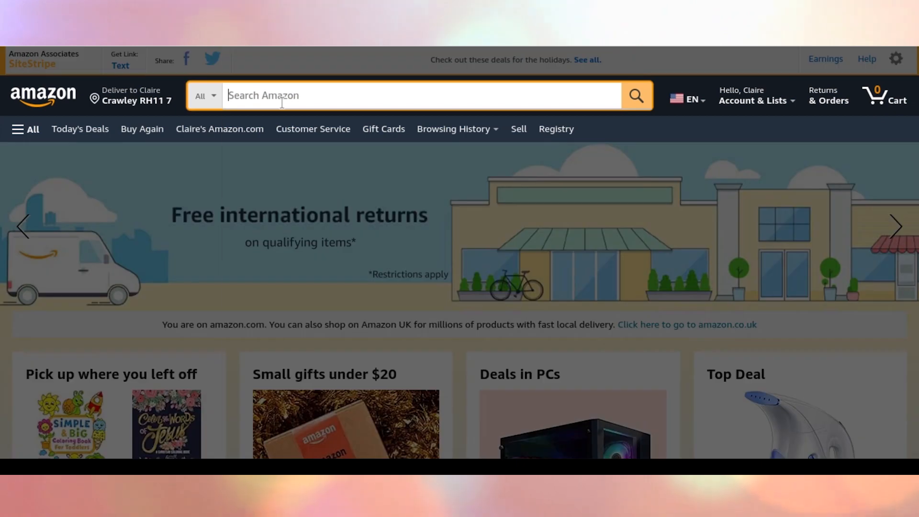
{"action": "type", "text": "couples"}
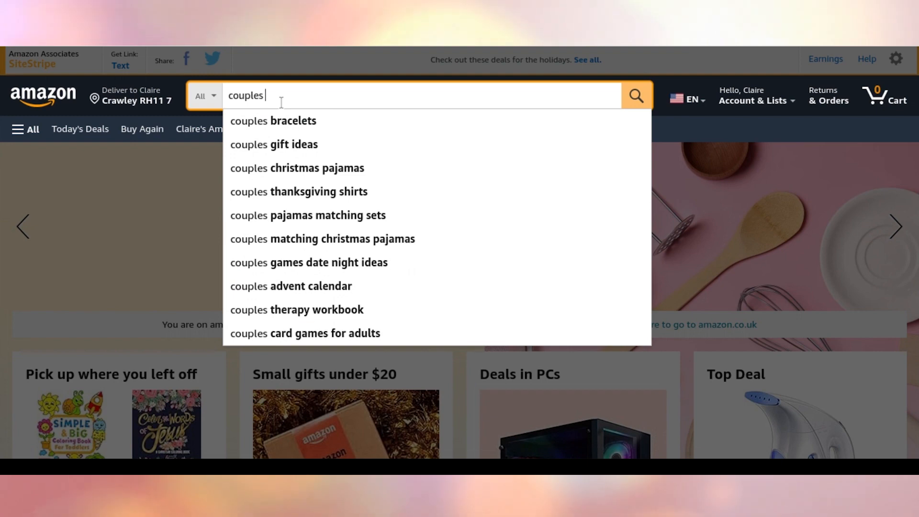
{"action": "type", "text": " pla"}
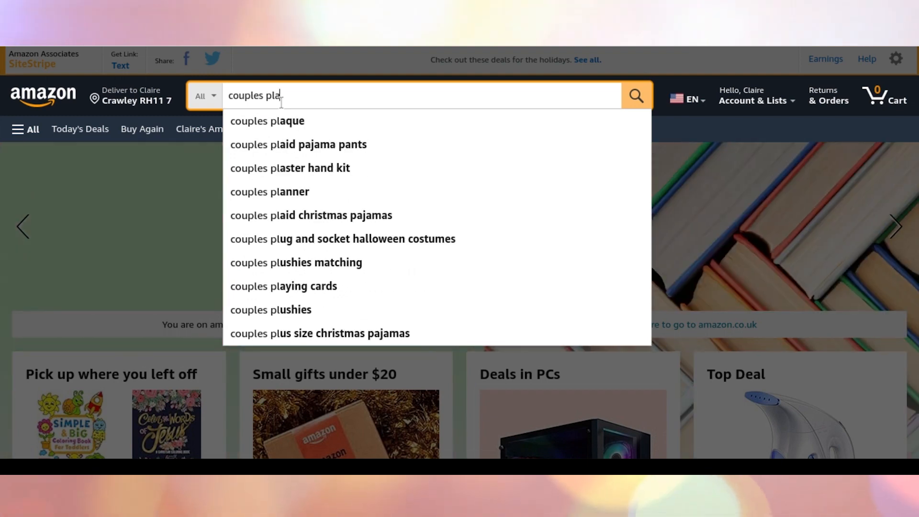
{"action": "left_click", "coordinate": [262, 193]}
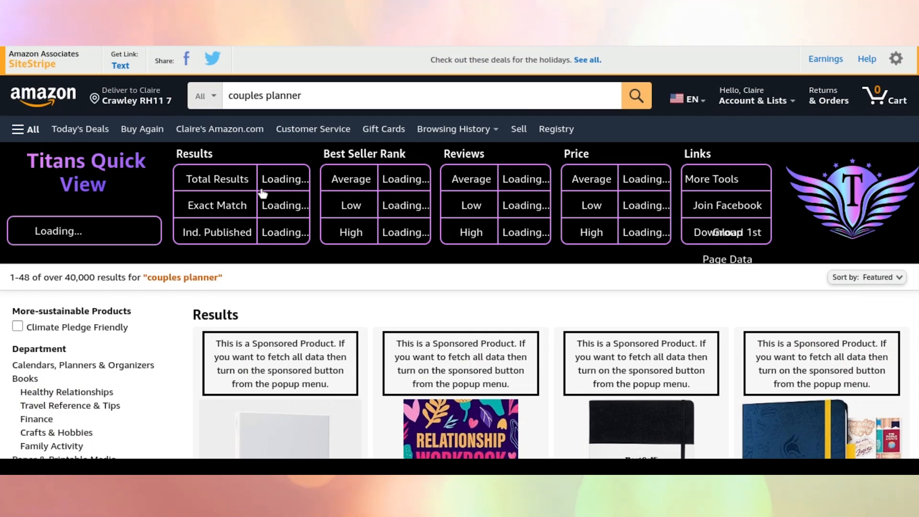
Examine the "couples planner" results, comparing covers, best-seller ranks, publishers, prices and reviews of the listed planners and journals.
{"action": "scroll", "coordinate": [262, 193], "scroll_direction": "down", "scroll_amount": 10}
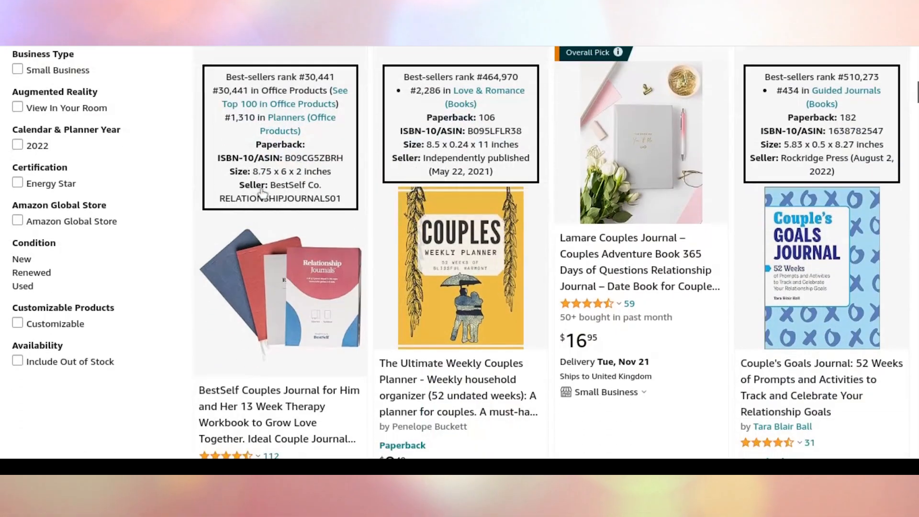
{"action": "scroll", "coordinate": [262, 193], "scroll_direction": "down", "scroll_amount": 3}
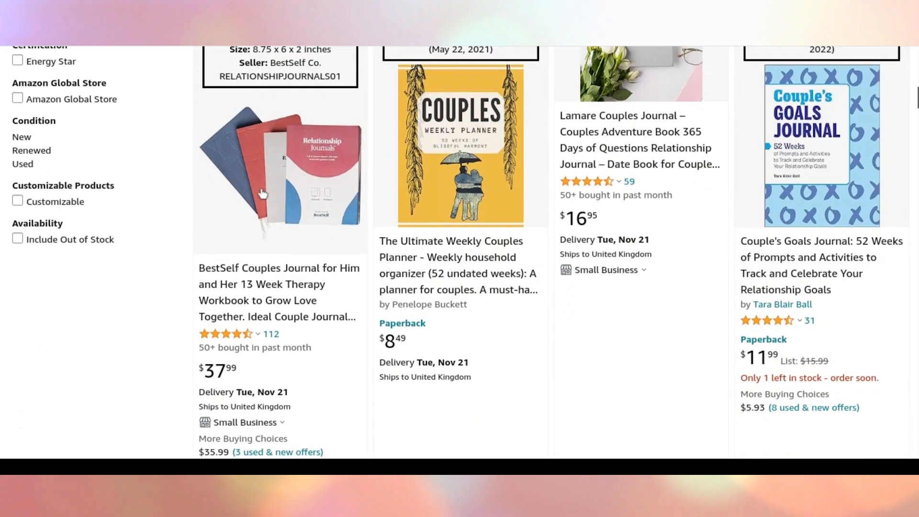
{"action": "scroll", "coordinate": [262, 193], "scroll_direction": "down", "scroll_amount": 1}
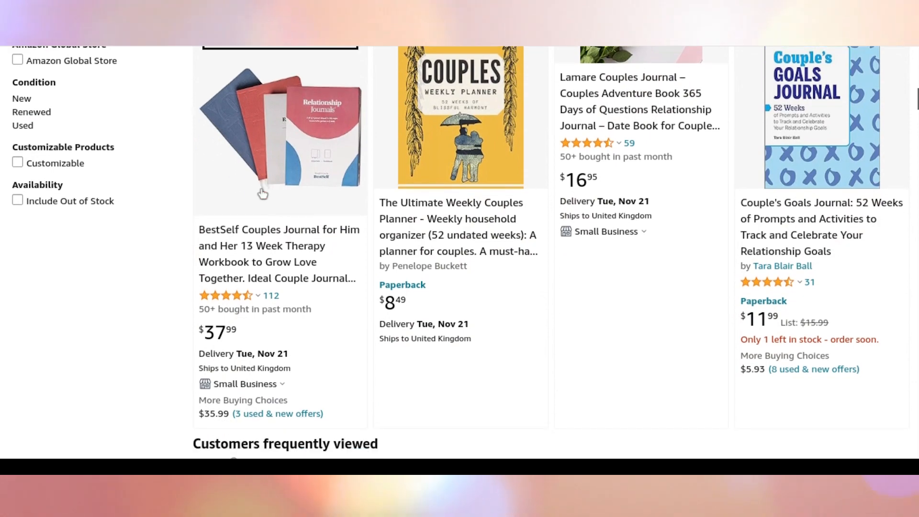
{"action": "scroll", "coordinate": [262, 193], "scroll_direction": "down", "scroll_amount": 12}
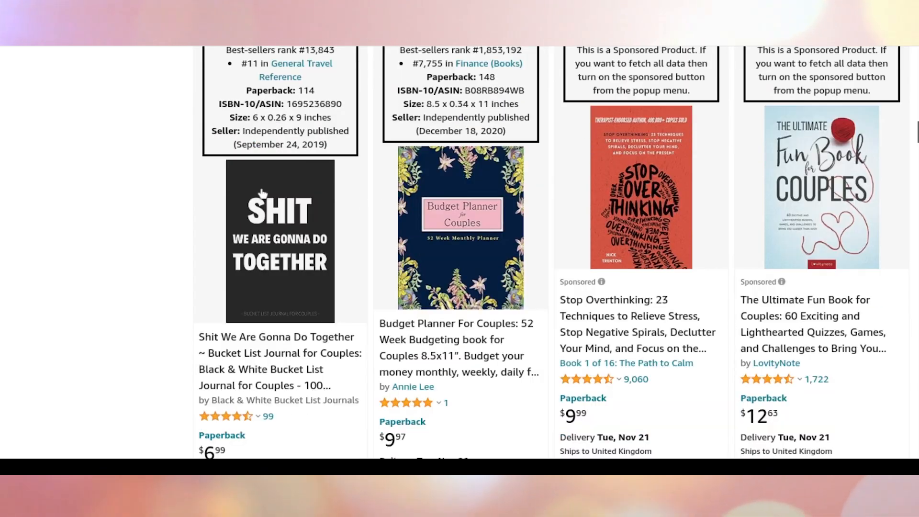
{"action": "scroll", "coordinate": [262, 193], "scroll_direction": "down", "scroll_amount": 8}
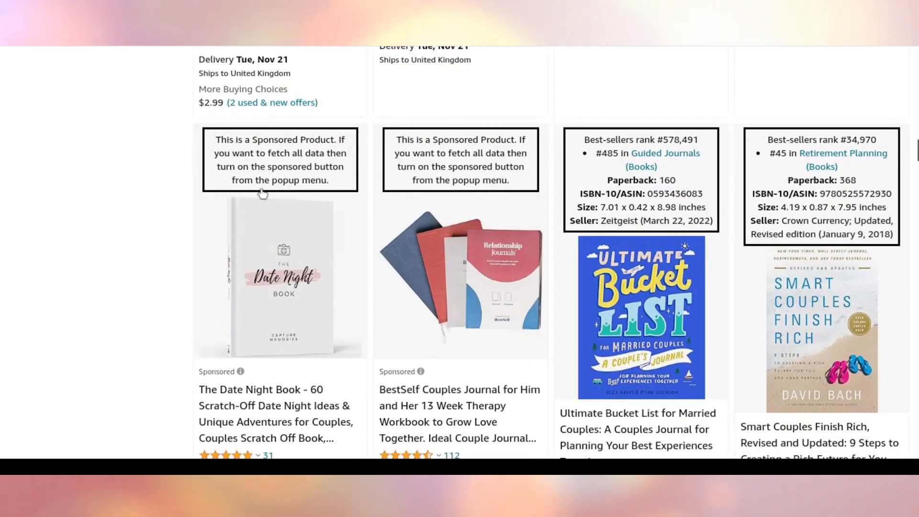
{"action": "scroll", "coordinate": [262, 193], "scroll_direction": "down", "scroll_amount": 4}
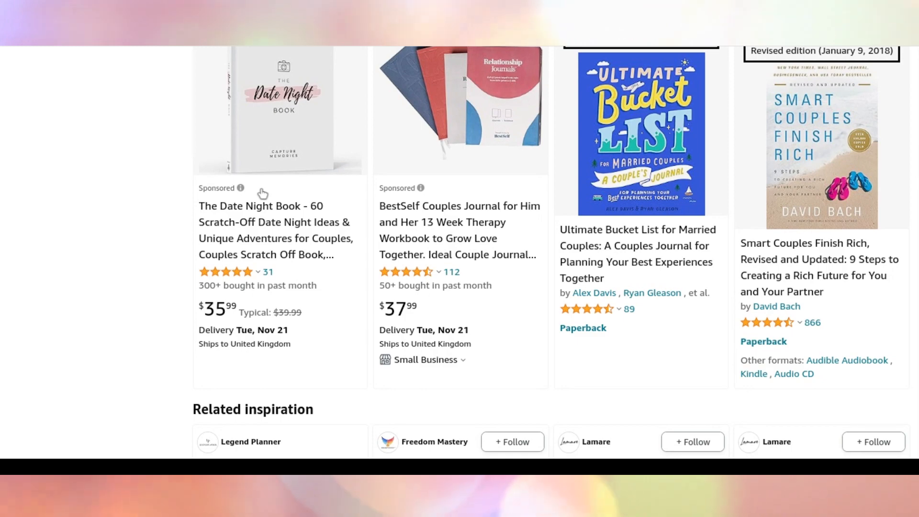
{"action": "scroll", "coordinate": [262, 193], "scroll_direction": "down", "scroll_amount": 5}
{"action": "scroll", "coordinate": [262, 193], "scroll_direction": "down", "scroll_amount": 5}
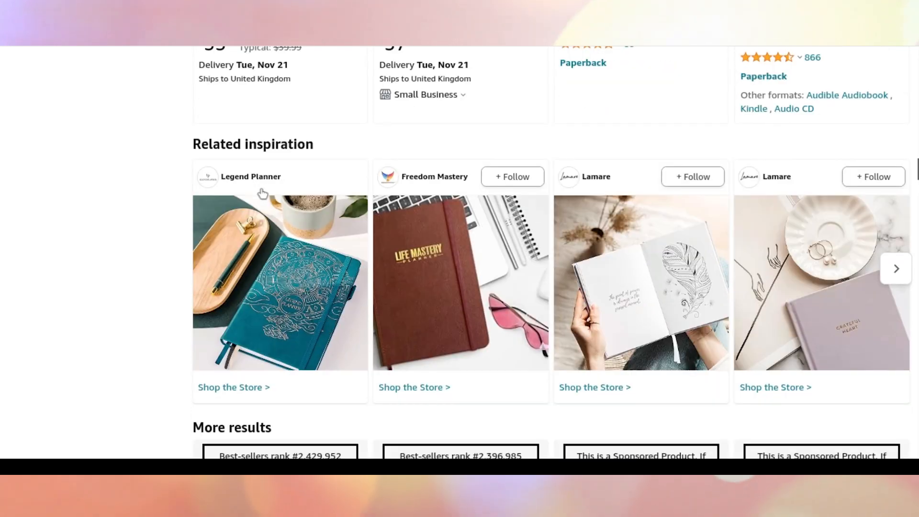
{"action": "scroll", "coordinate": [263, 193], "scroll_direction": "down", "scroll_amount": 4}
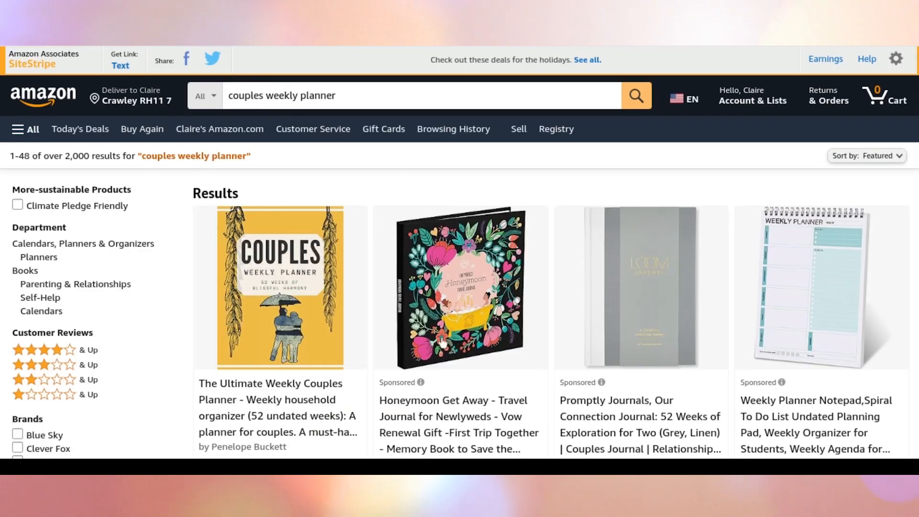
Examine the product results for "couples weekly planner", comparing covers, prices and reviews.
{"action": "scroll", "coordinate": [443, 342], "scroll_direction": "down", "scroll_amount": 4}
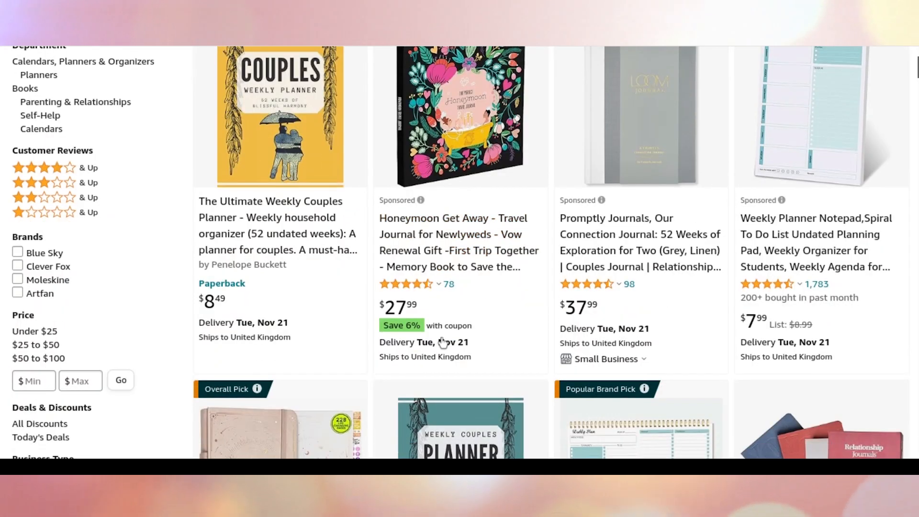
{"action": "scroll", "coordinate": [443, 342], "scroll_direction": "down", "scroll_amount": 4}
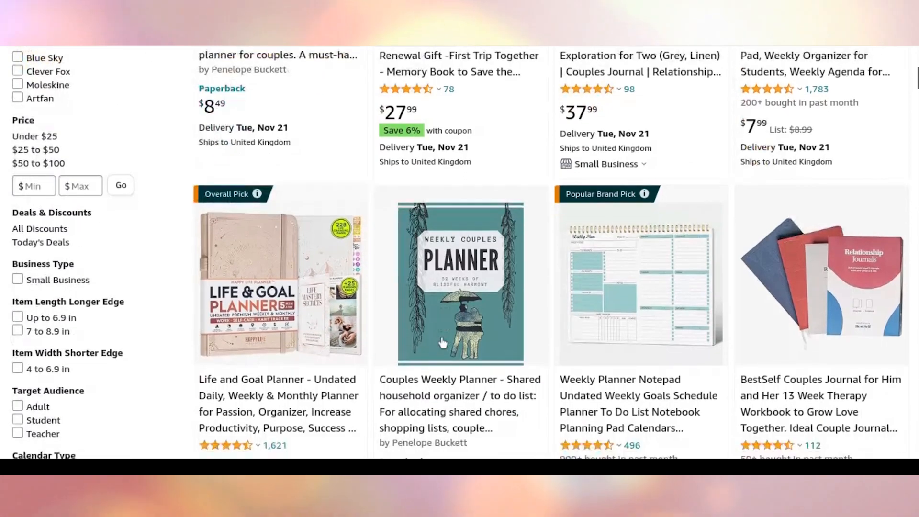
{"action": "scroll", "coordinate": [442, 342], "scroll_direction": "down", "scroll_amount": 5}
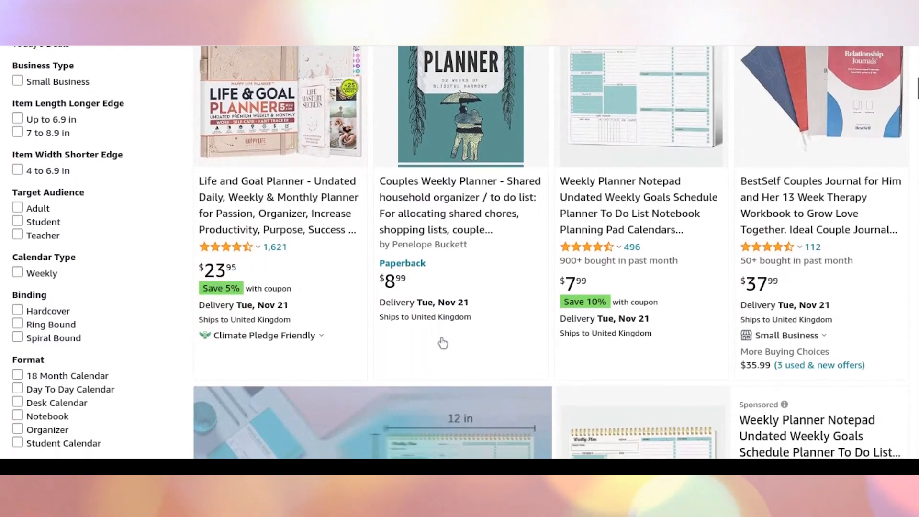
Continue through the lower "couples weekly planner" results, checking which planners target couples and their prices, reviews and monthly purchases.
{"action": "scroll", "coordinate": [443, 342], "scroll_direction": "down", "scroll_amount": 1}
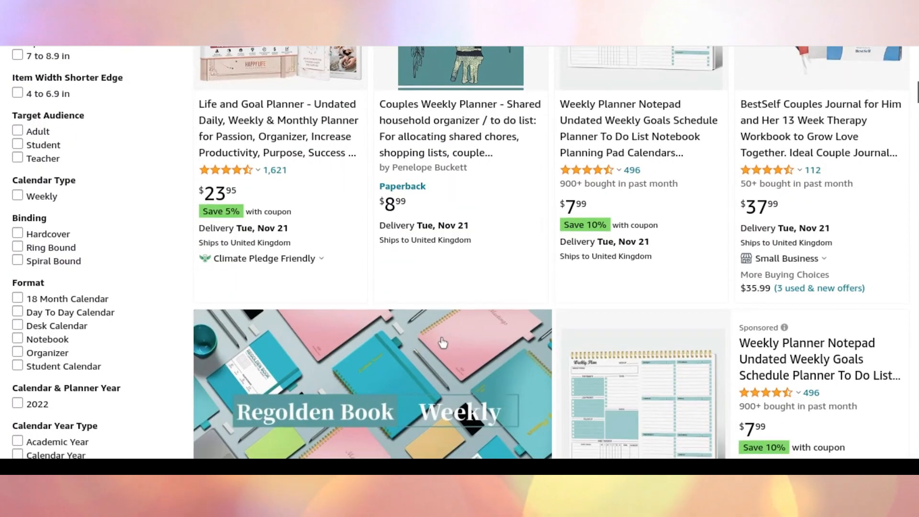
{"action": "scroll", "coordinate": [443, 342], "scroll_direction": "down", "scroll_amount": 5}
{"action": "scroll", "coordinate": [443, 342], "scroll_direction": "down", "scroll_amount": 5}
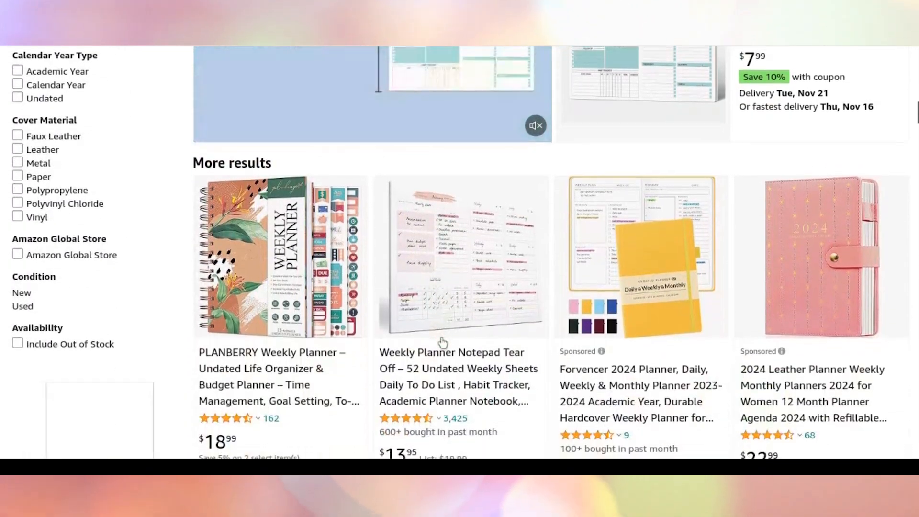
{"action": "scroll", "coordinate": [443, 342], "scroll_direction": "down", "scroll_amount": 7}
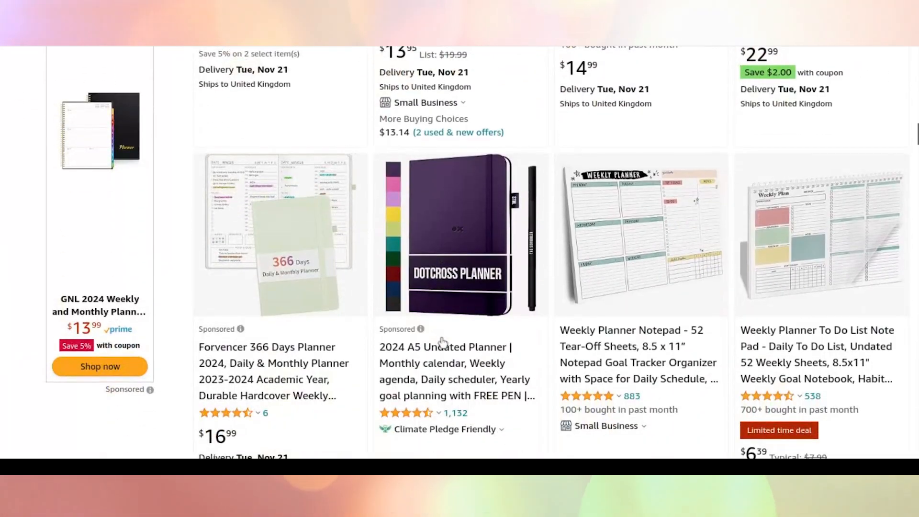
{"action": "scroll", "coordinate": [443, 342], "scroll_direction": "down", "scroll_amount": 11}
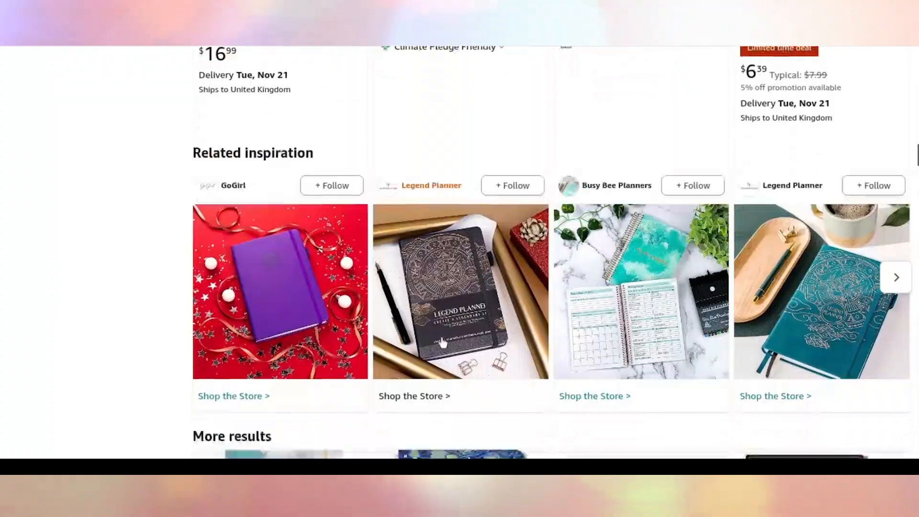
{"action": "scroll", "coordinate": [443, 343], "scroll_direction": "down", "scroll_amount": 2}
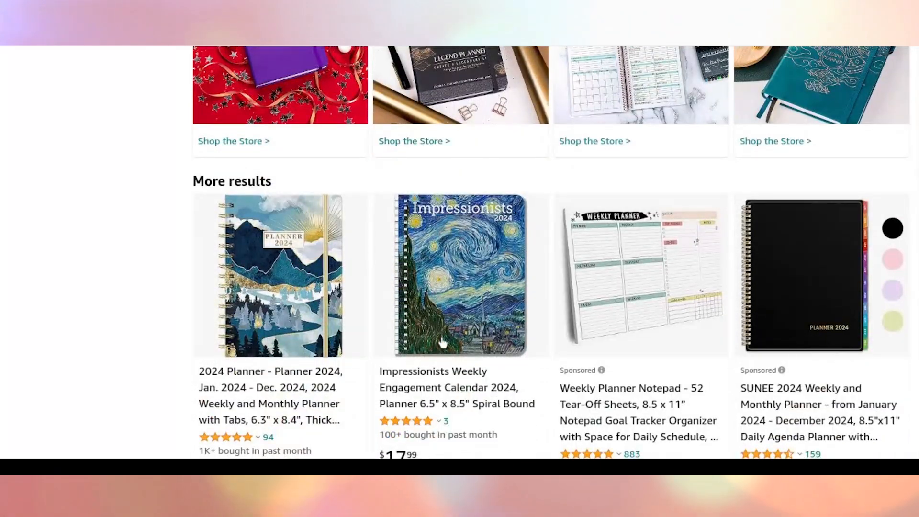
{"action": "scroll", "coordinate": [443, 342], "scroll_direction": "down", "scroll_amount": 7}
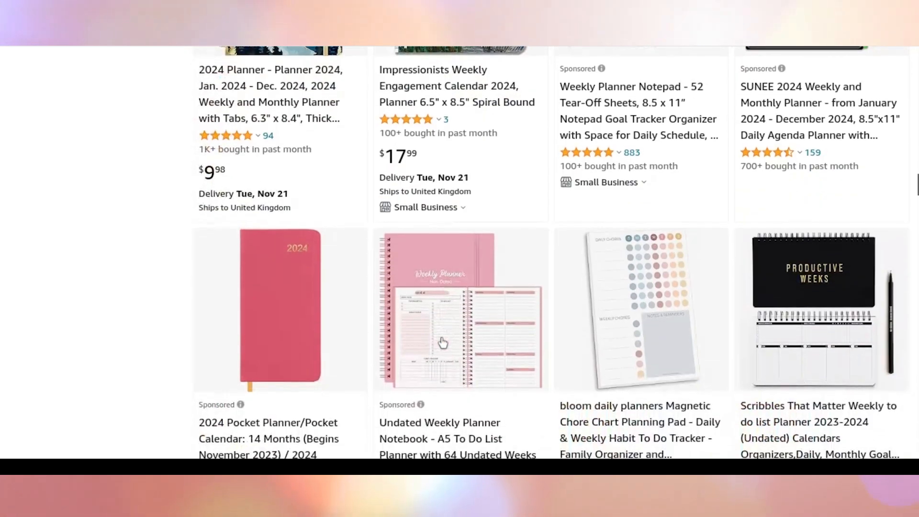
{"action": "scroll", "coordinate": [443, 342], "scroll_direction": "down", "scroll_amount": 6}
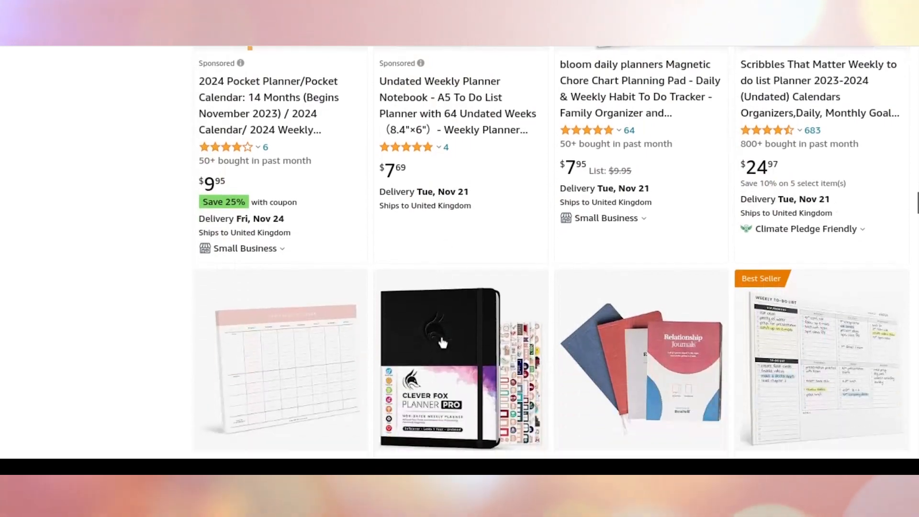
{"action": "scroll", "coordinate": [442, 343], "scroll_direction": "down", "scroll_amount": 6}
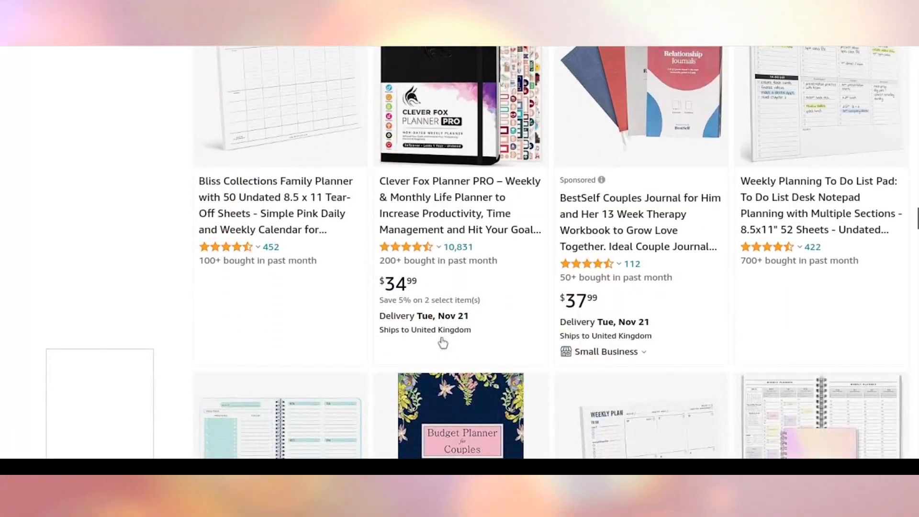
{"action": "scroll", "coordinate": [442, 343], "scroll_direction": "down", "scroll_amount": 6}
{"action": "scroll", "coordinate": [443, 343], "scroll_direction": "up", "scroll_amount": 2}
{"action": "scroll", "coordinate": [443, 343], "scroll_direction": "down", "scroll_amount": 2}
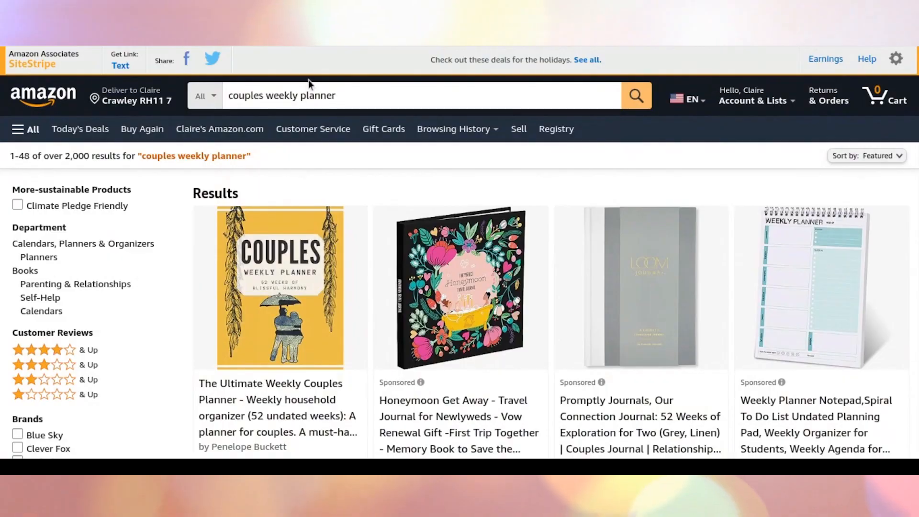
Replace "weekly" with "budget" in the search phrase and search all departments for "couples budget planner".
{"action": "left_click", "coordinate": [299, 93]}
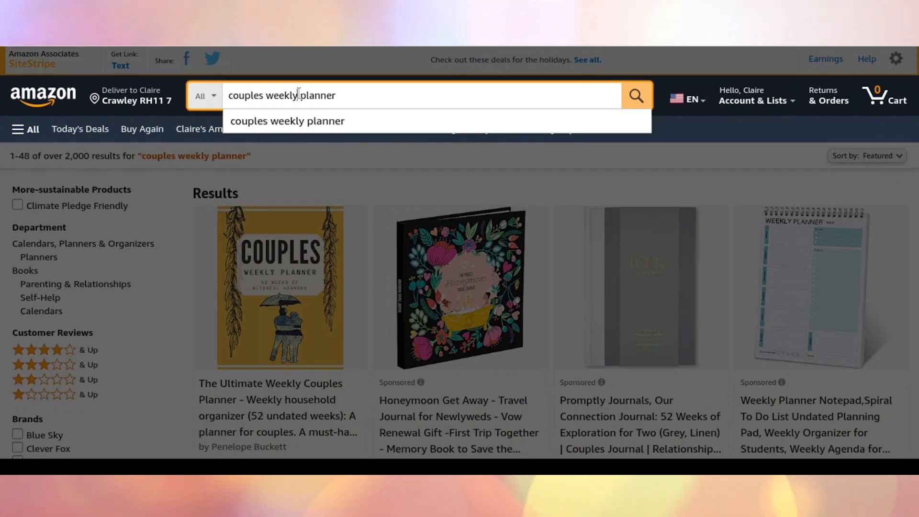
{"action": "key", "text": "BackSpace"}
{"action": "key", "text": "BackSpace"}
{"action": "key", "text": "BackSpace"}
{"action": "key", "text": "BackSpace"}
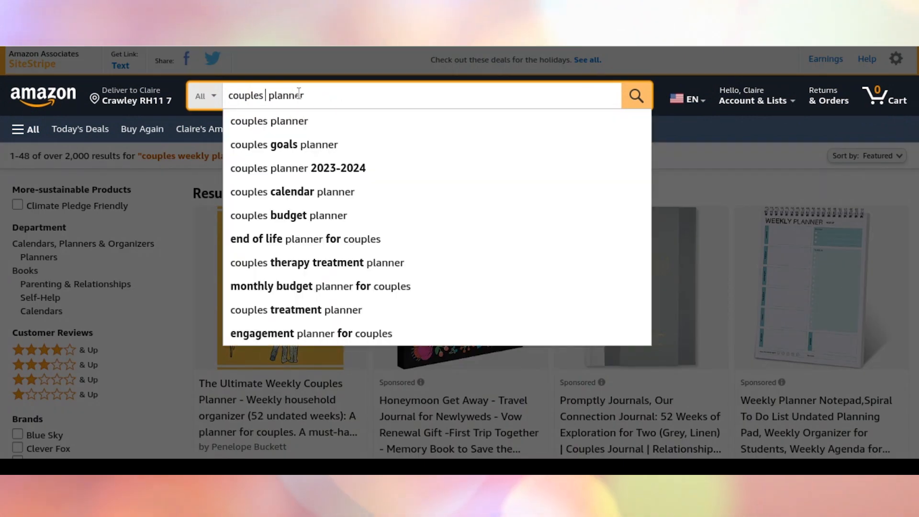
{"action": "type", "text": "budget"}
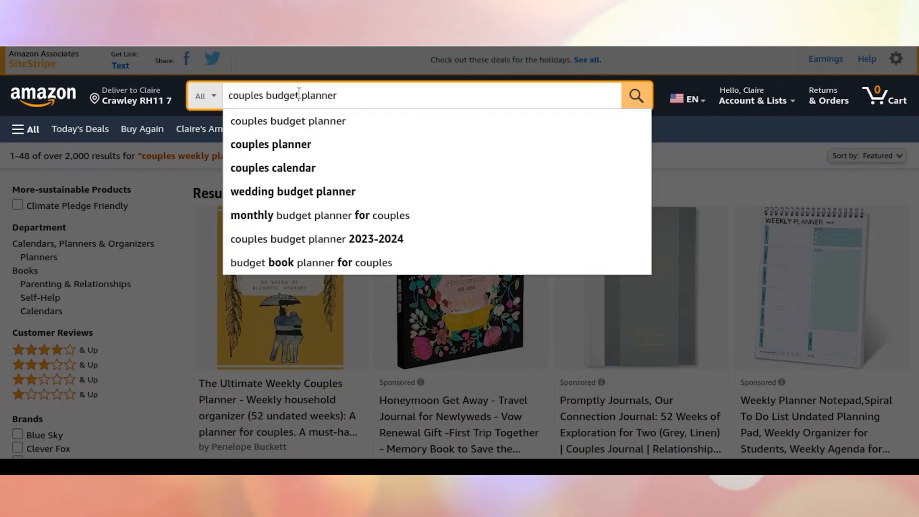
{"action": "key", "text": "Return"}
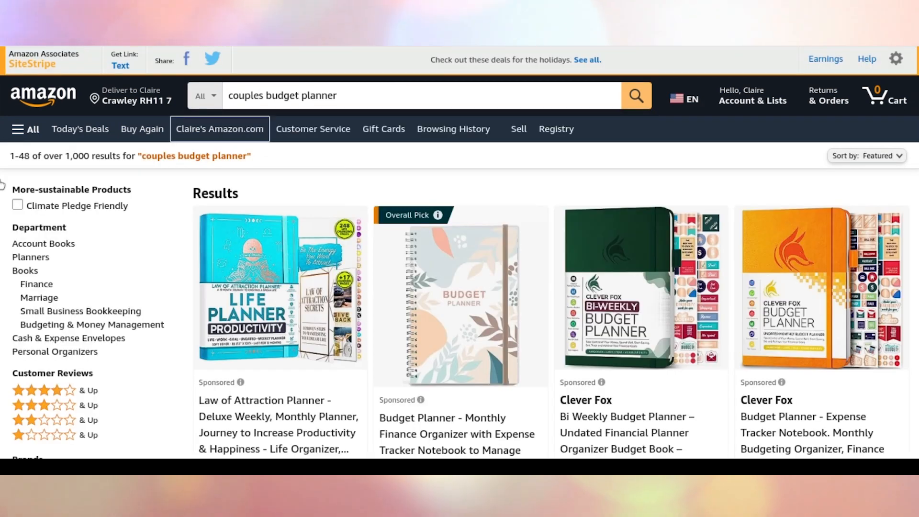
Examine the "couples budget planner" results, comparing couple-specific and general budget planners by cover, price, reviews and monthly purchases.
{"action": "scroll", "coordinate": [292, 300], "scroll_direction": "down", "scroll_amount": 8}
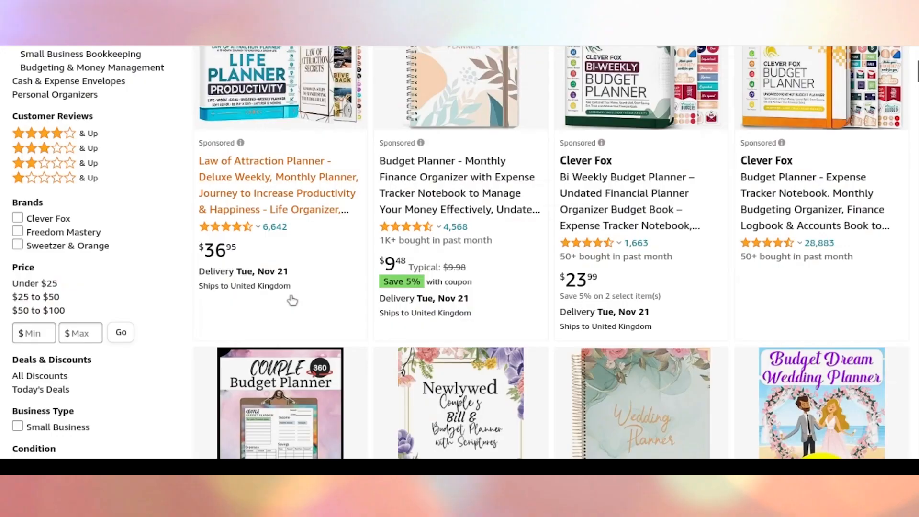
{"action": "scroll", "coordinate": [292, 300], "scroll_direction": "down", "scroll_amount": 2}
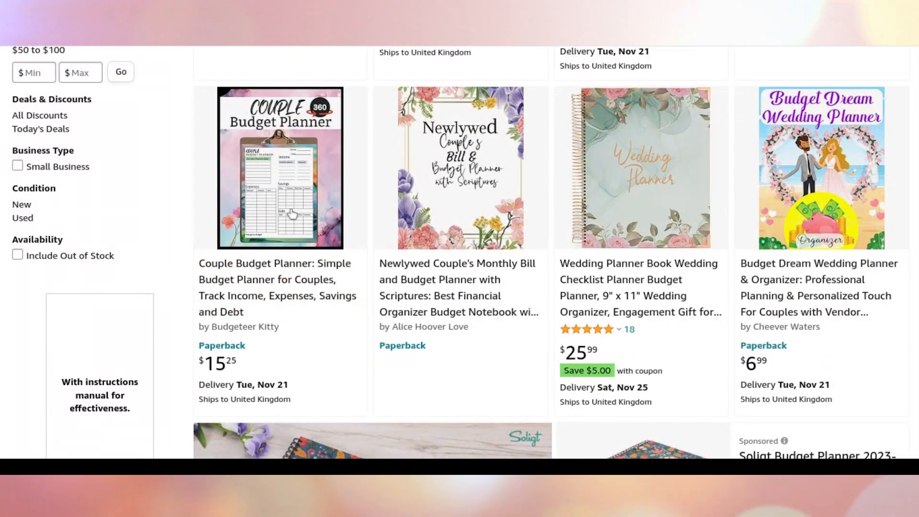
{"action": "scroll", "coordinate": [372, 319], "scroll_direction": "down", "scroll_amount": 6}
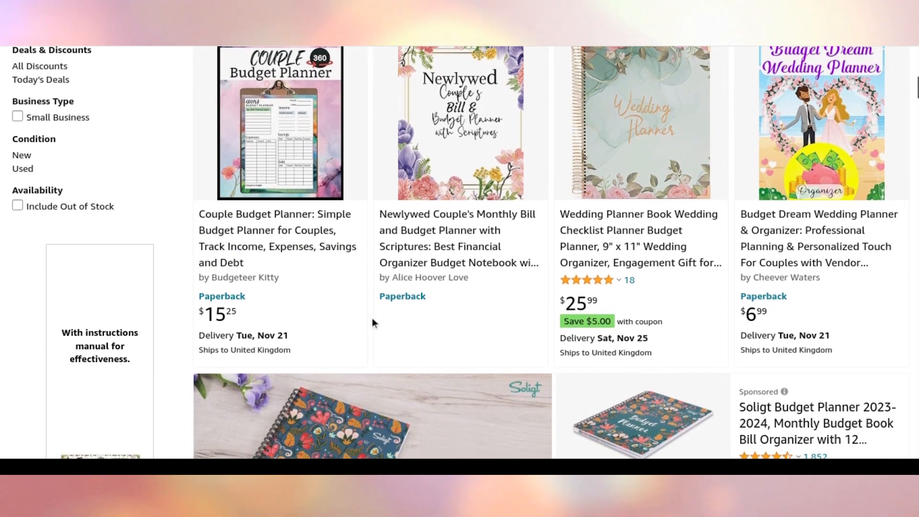
{"action": "scroll", "coordinate": [372, 318], "scroll_direction": "down", "scroll_amount": 3}
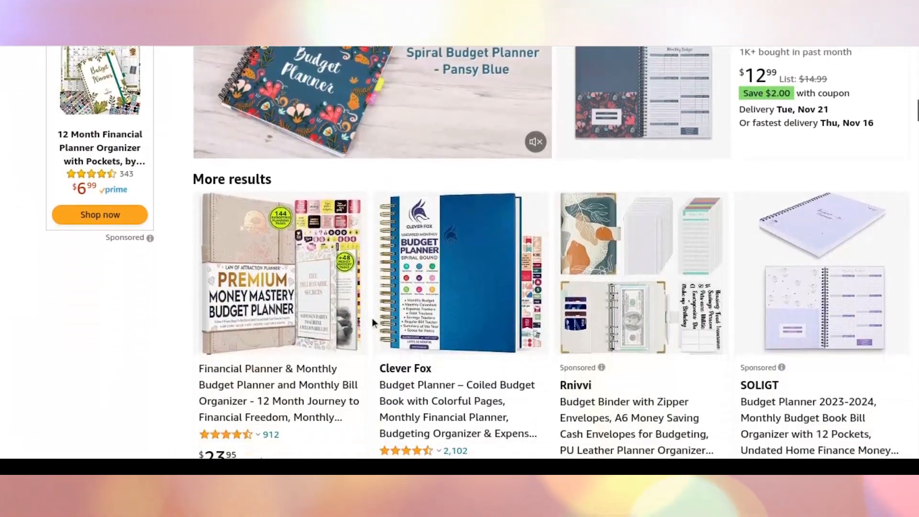
{"action": "scroll", "coordinate": [372, 320], "scroll_direction": "down", "scroll_amount": 1}
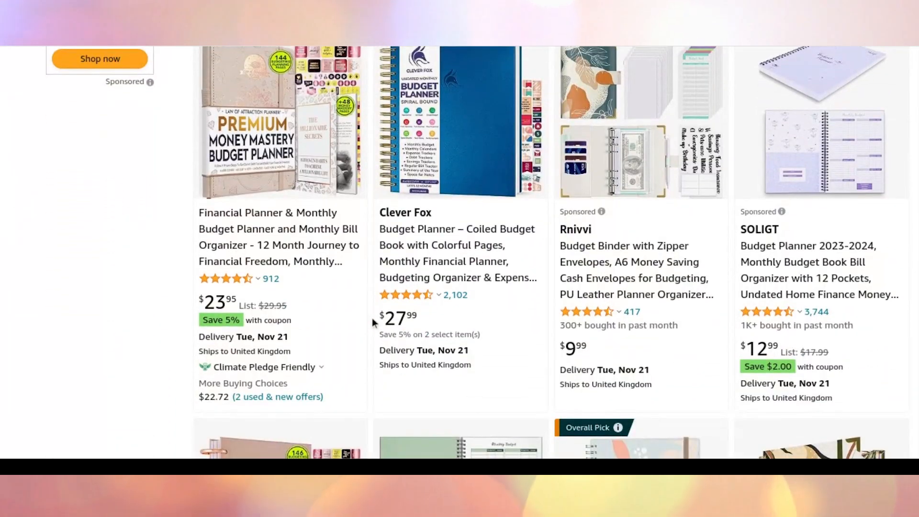
{"action": "scroll", "coordinate": [372, 322], "scroll_direction": "down", "scroll_amount": 5}
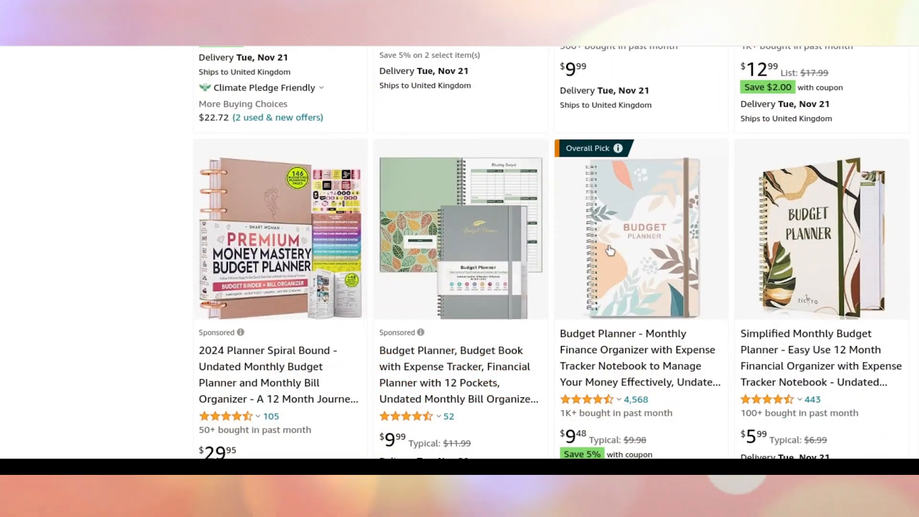
{"action": "scroll", "coordinate": [609, 259], "scroll_direction": "down", "scroll_amount": 4}
{"action": "scroll", "coordinate": [609, 259], "scroll_direction": "down", "scroll_amount": 5}
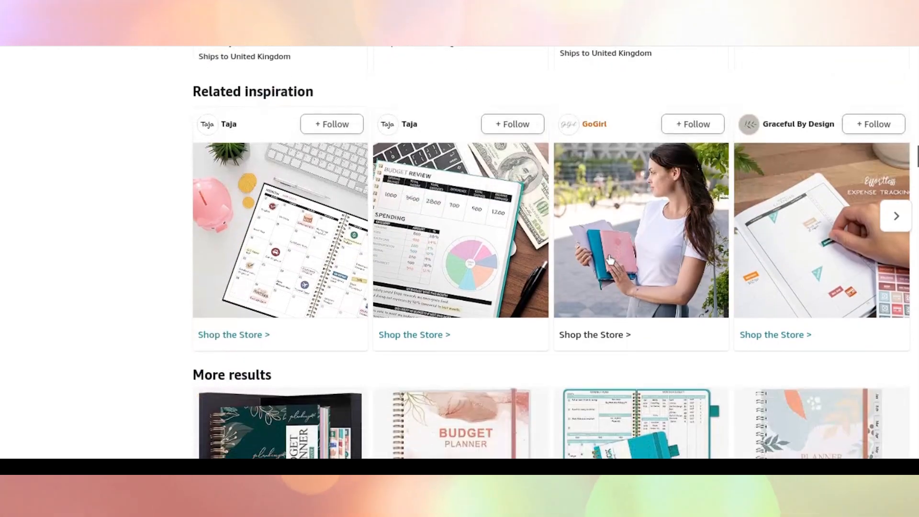
{"action": "scroll", "coordinate": [609, 259], "scroll_direction": "down", "scroll_amount": 2}
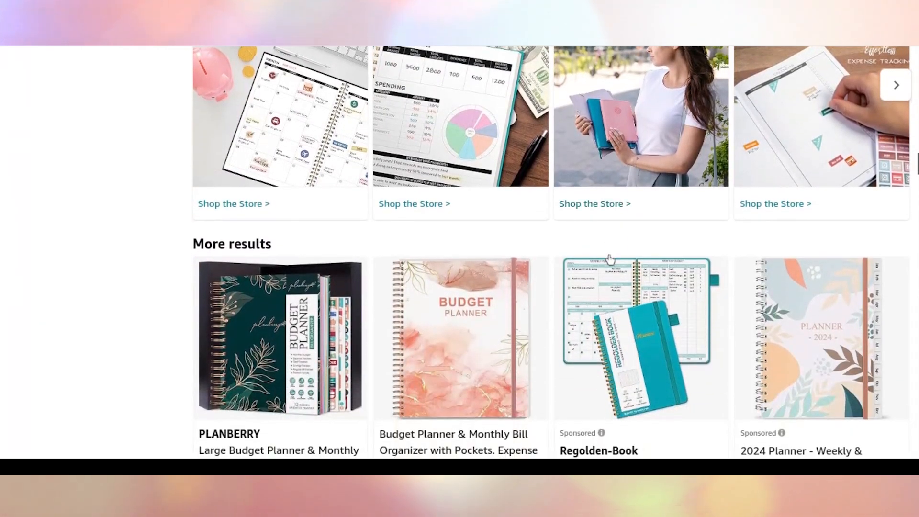
{"action": "scroll", "coordinate": [609, 258], "scroll_direction": "down", "scroll_amount": 4}
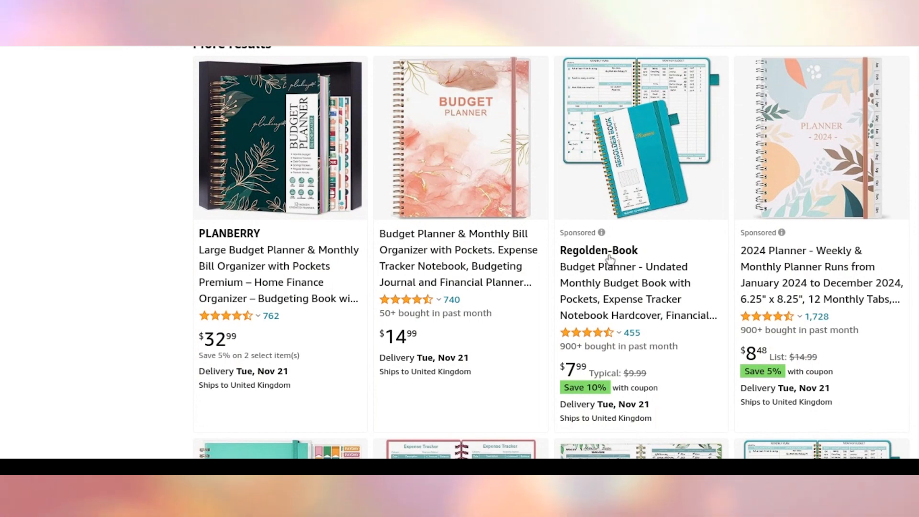
{"action": "scroll", "coordinate": [609, 258], "scroll_direction": "down", "scroll_amount": 5}
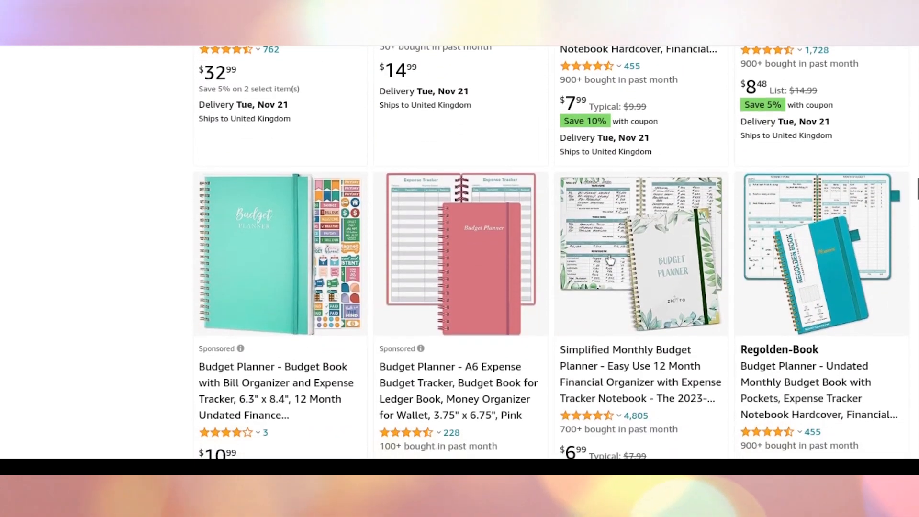
{"action": "scroll", "coordinate": [609, 259], "scroll_direction": "down", "scroll_amount": 3}
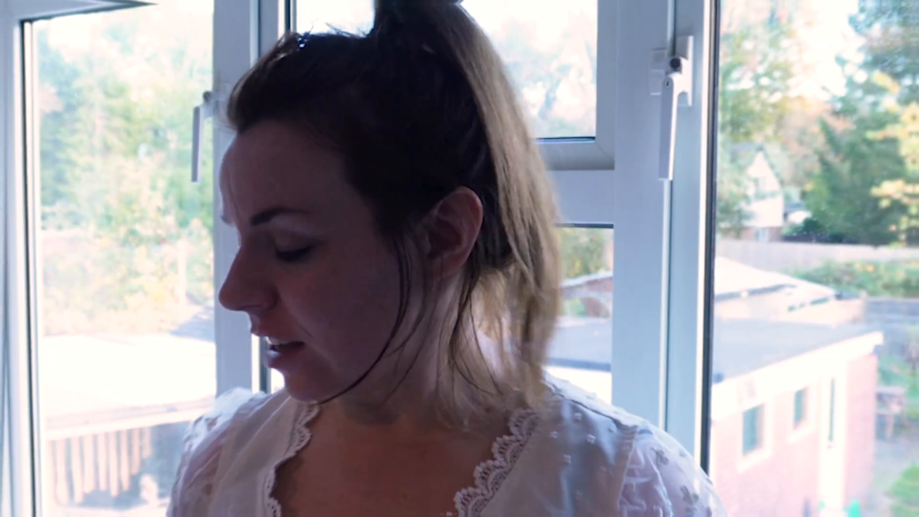